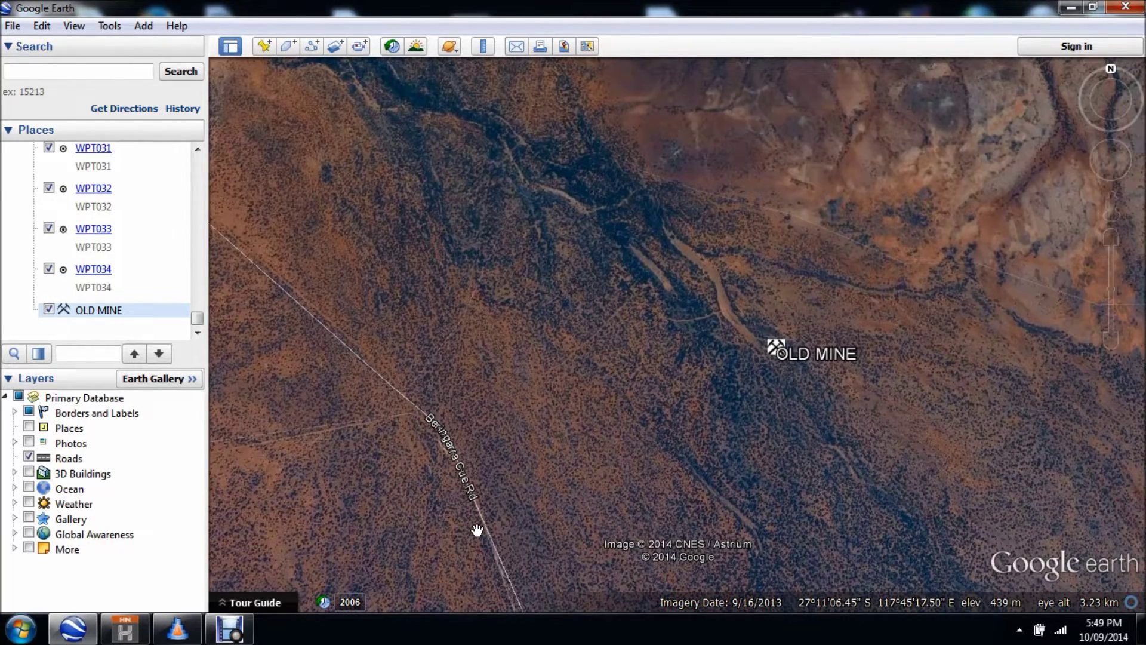
Step: Switch from the OLD MINE view to the Australia Topo 250k map in Hema Navigator
click(133, 630)
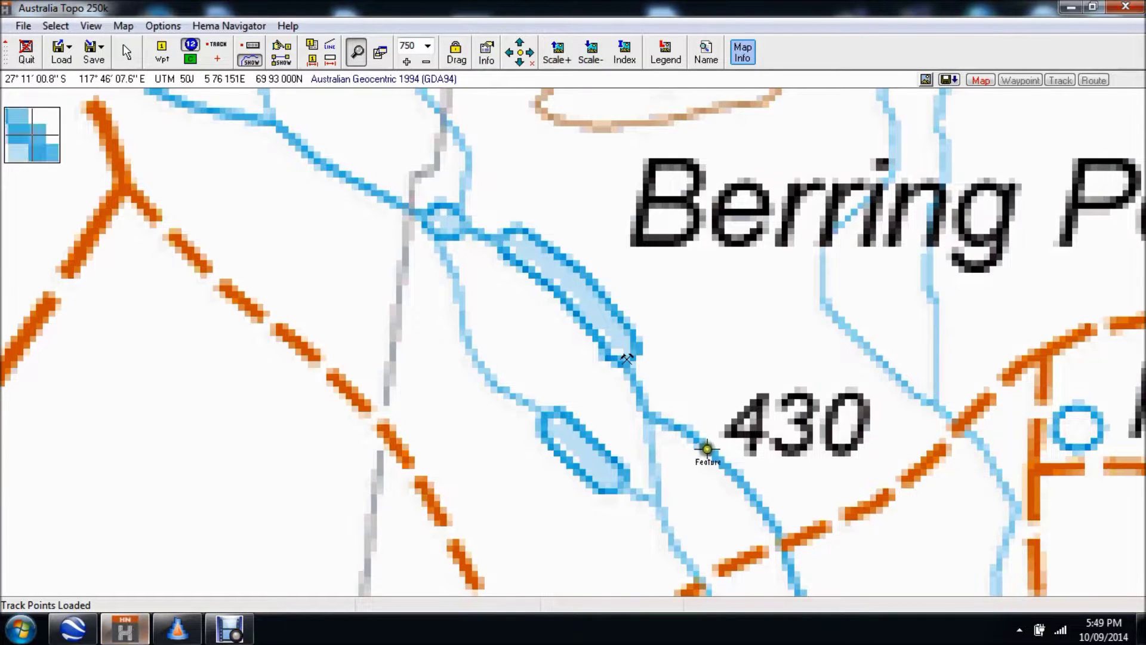
Step: Read the mine symbol's info on the topo map, then return to Google Earth
mouse_move(629, 362)
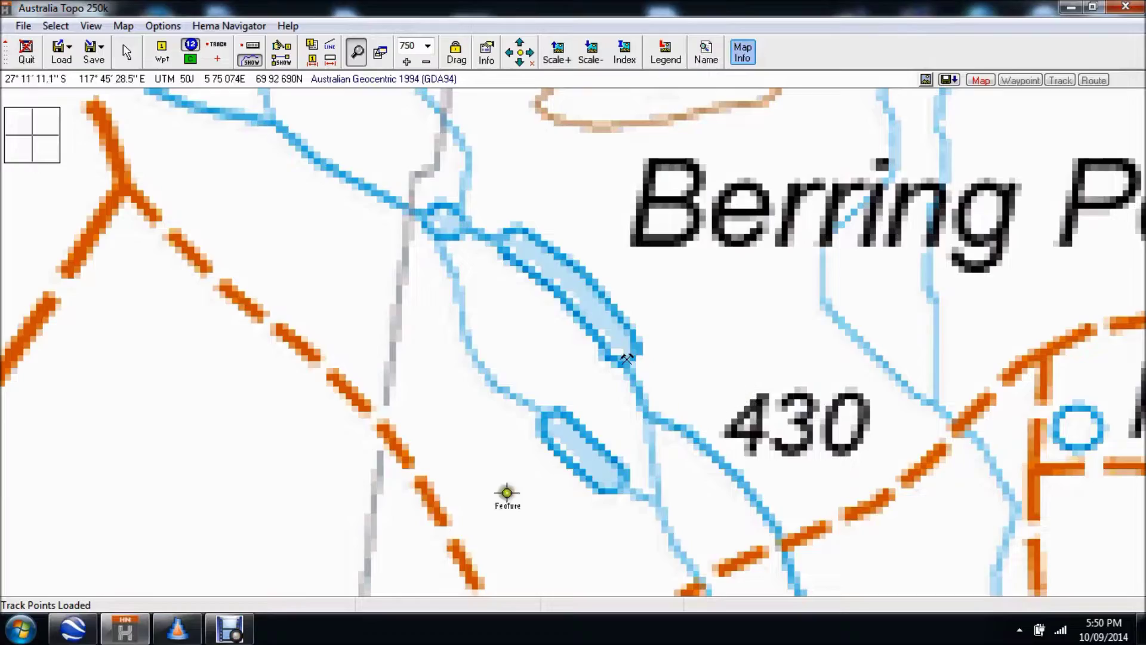
key(alt+Tab)
Step: Start a new Untitled Path, move its dialog aside, and zoom to the road southwest of OLD MINE
click(102, 74)
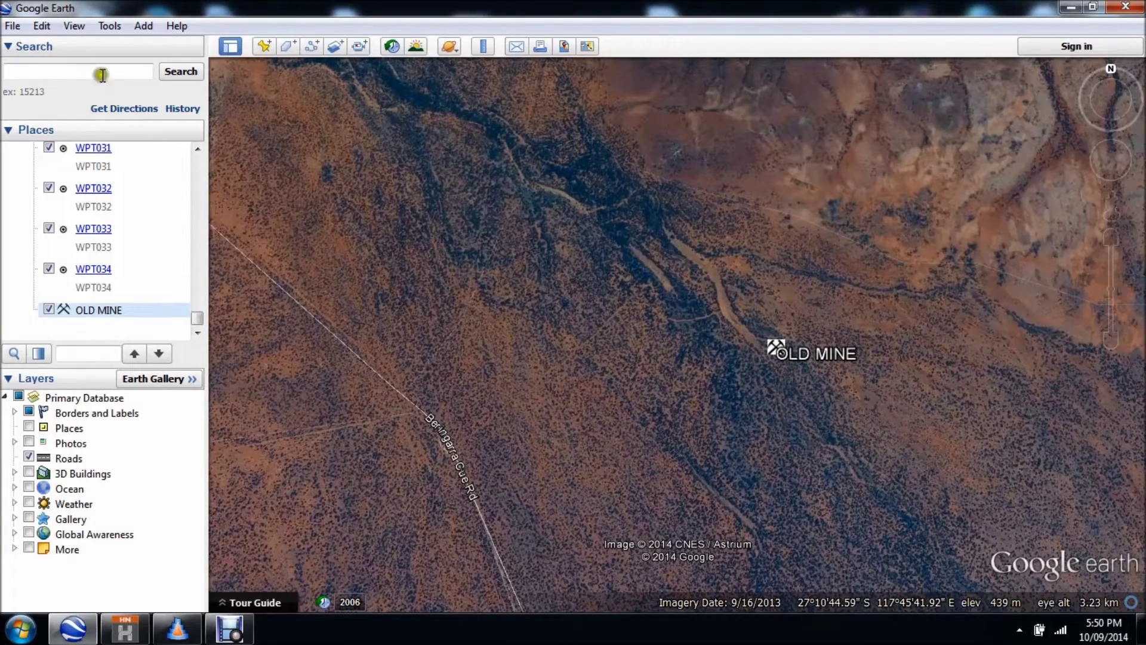
click(314, 45)
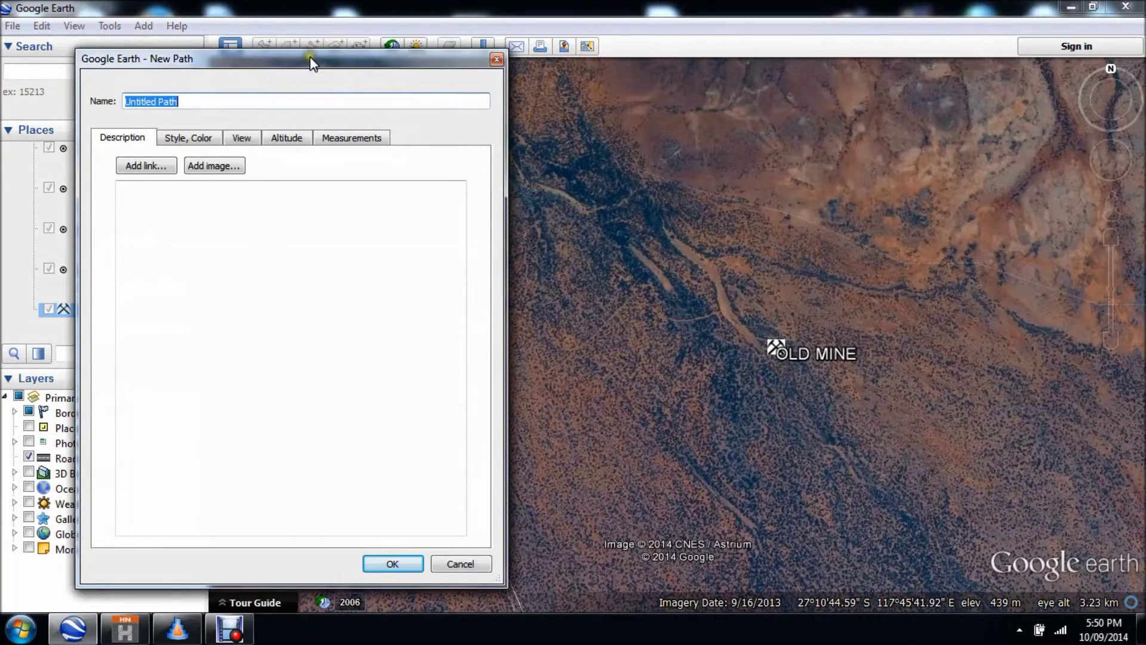
click(309, 58)
drag(309, 61, 223, 70)
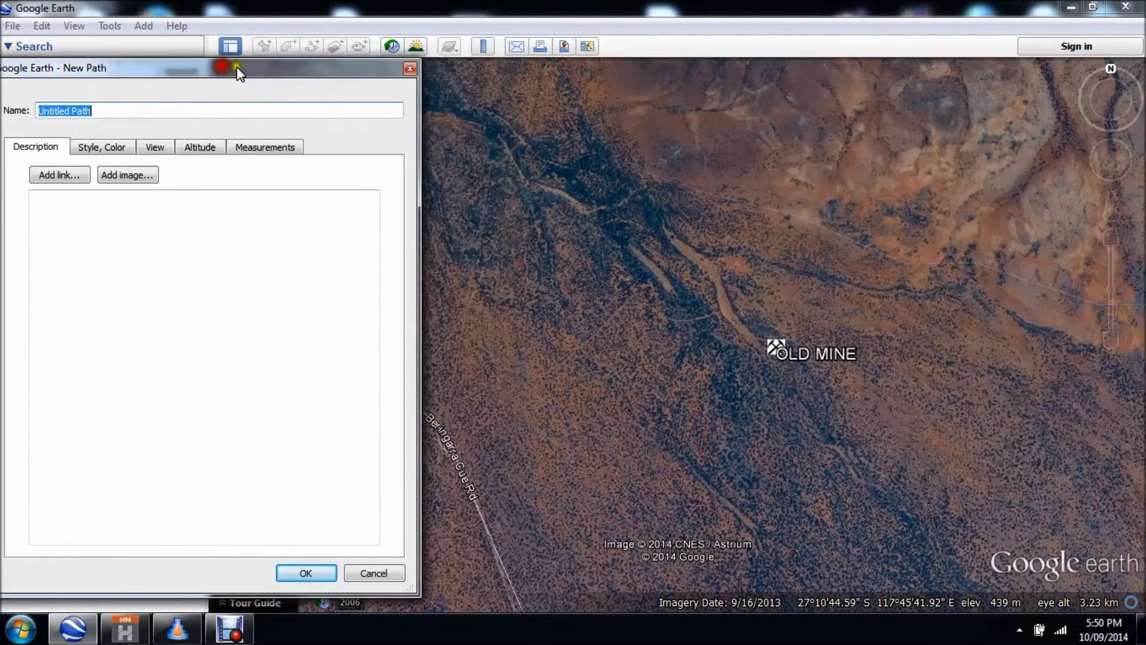
right_drag(487, 460, 877, 326)
scroll(877, 326, up, 5)
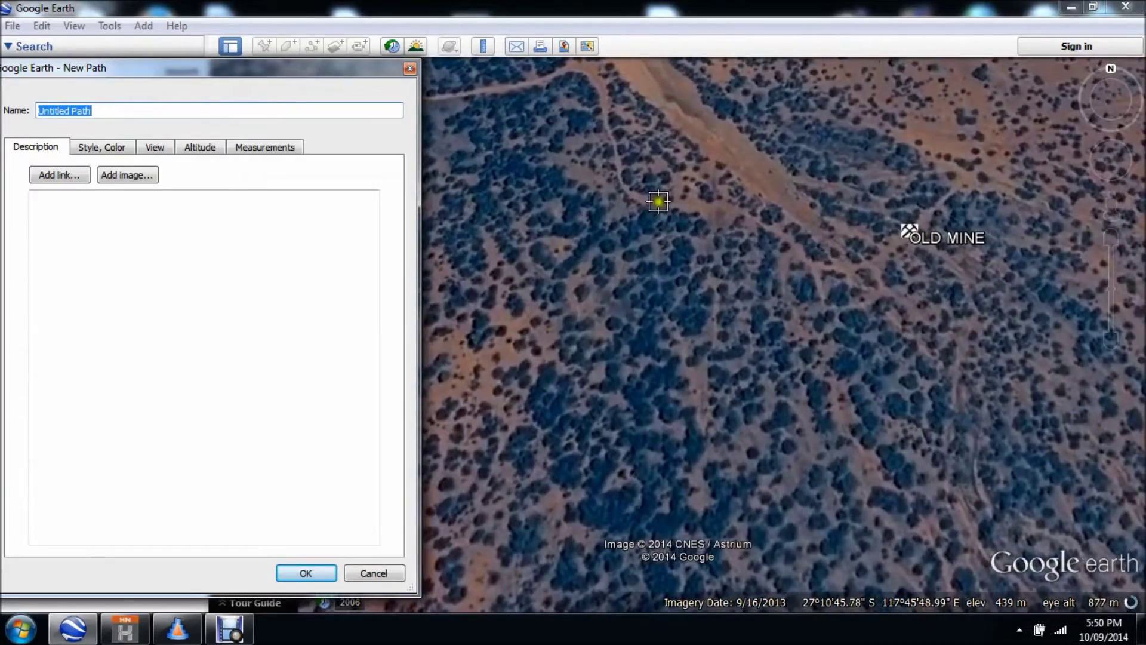
right_drag(596, 82, 538, 398)
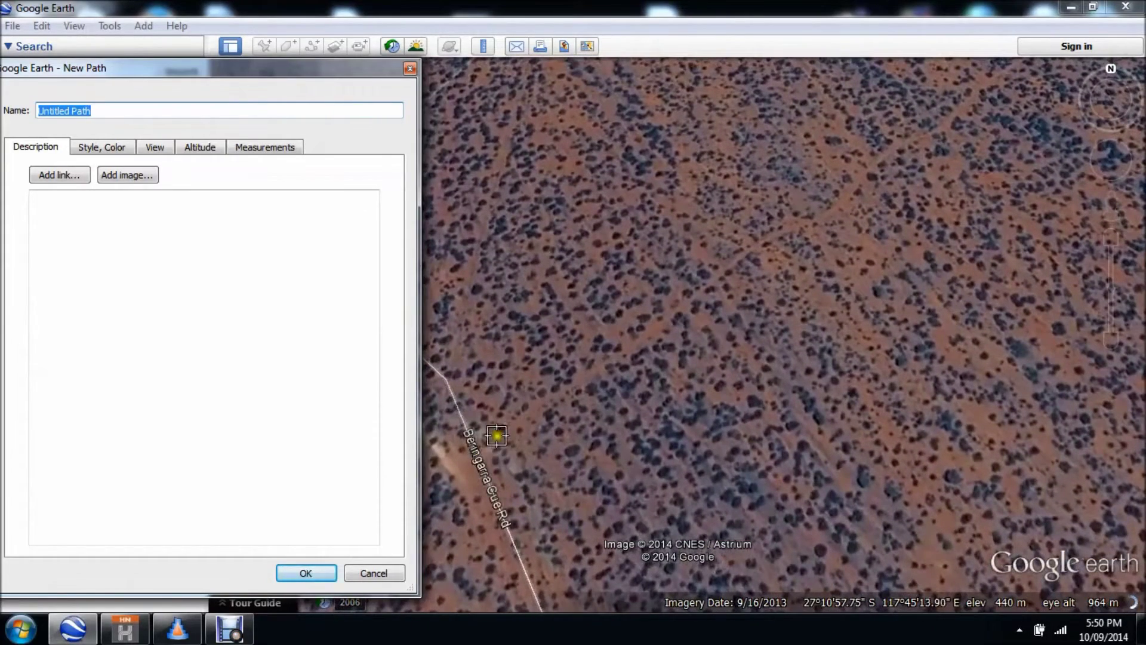
Step: Place the path's first point on the road and add points northeast along the track
click(486, 451)
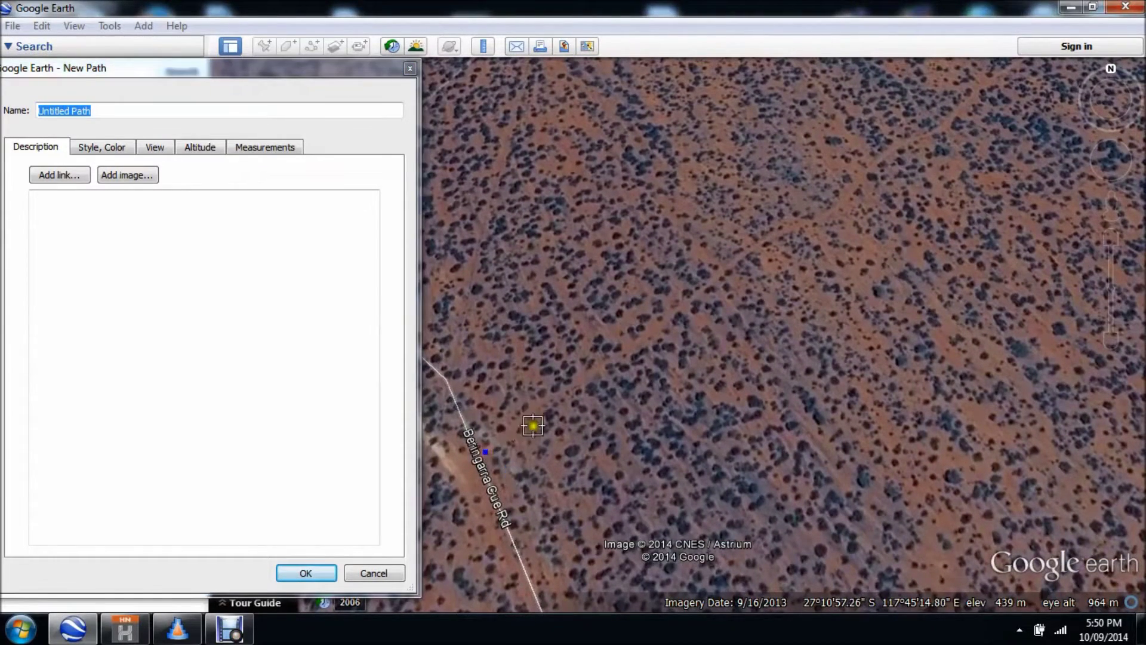
click(599, 363)
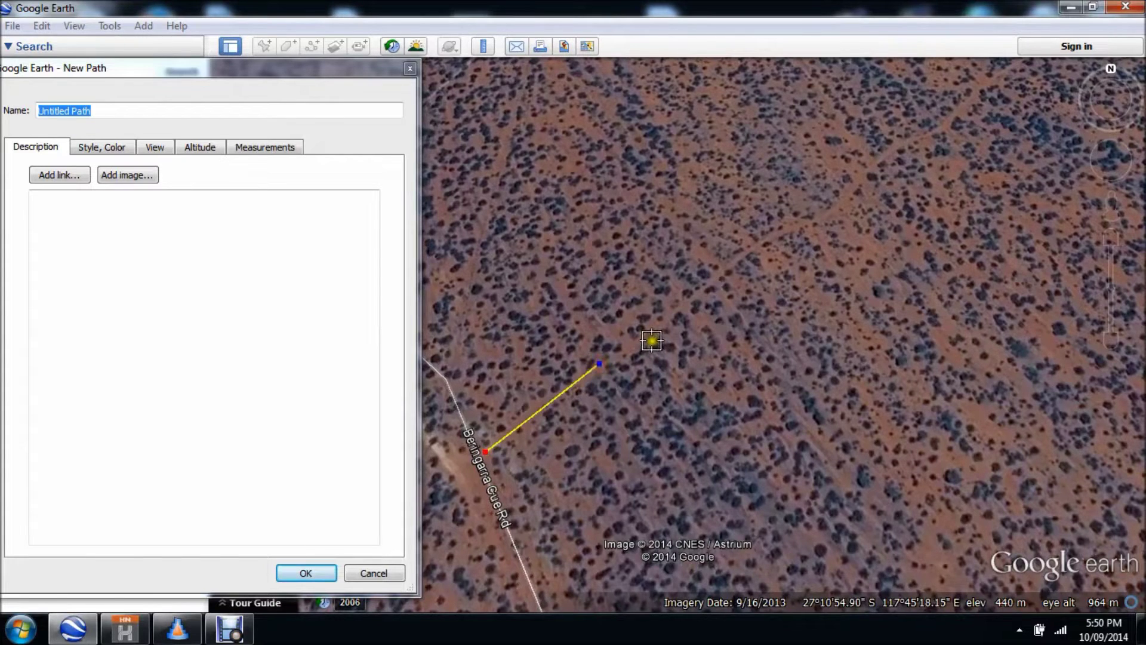
click(652, 341)
click(713, 277)
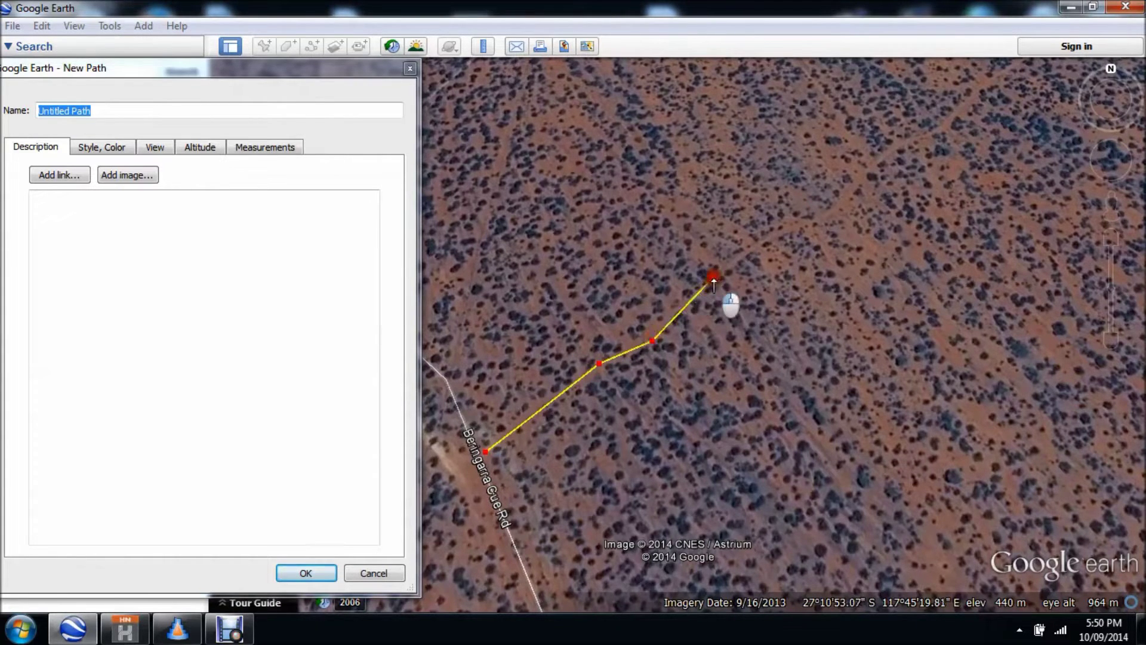
click(768, 241)
click(818, 214)
click(856, 187)
click(880, 153)
click(931, 130)
Step: Follow the track further, adding points up to and around its bend
drag(968, 98, 771, 399)
click(767, 384)
click(806, 344)
click(886, 251)
click(936, 210)
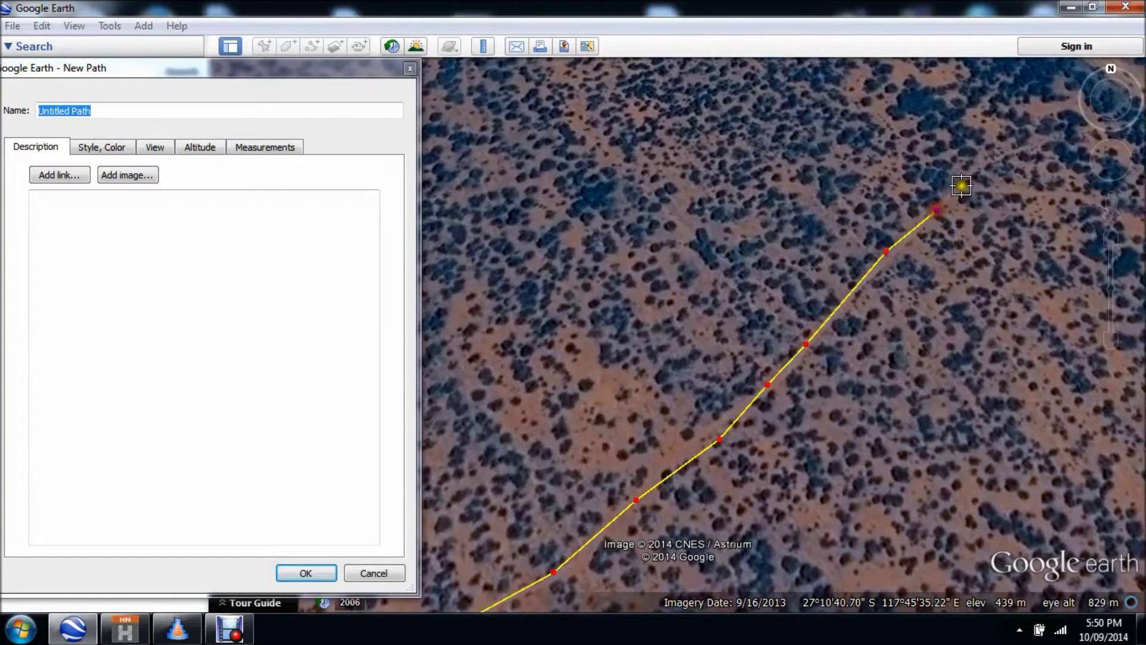
click(937, 259)
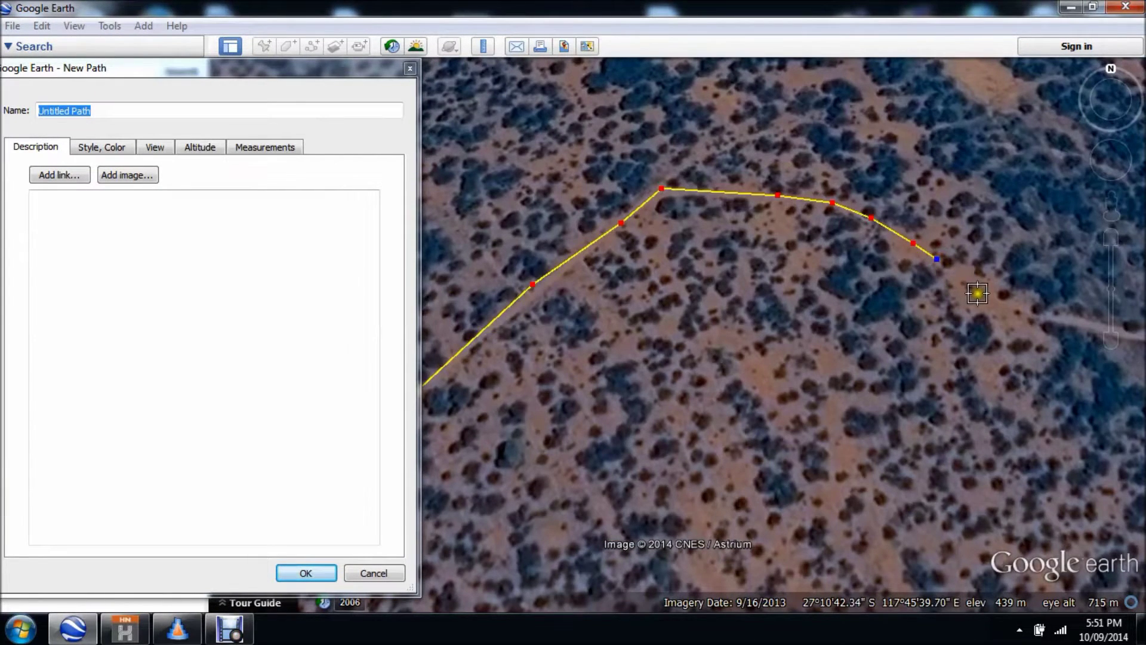
click(980, 285)
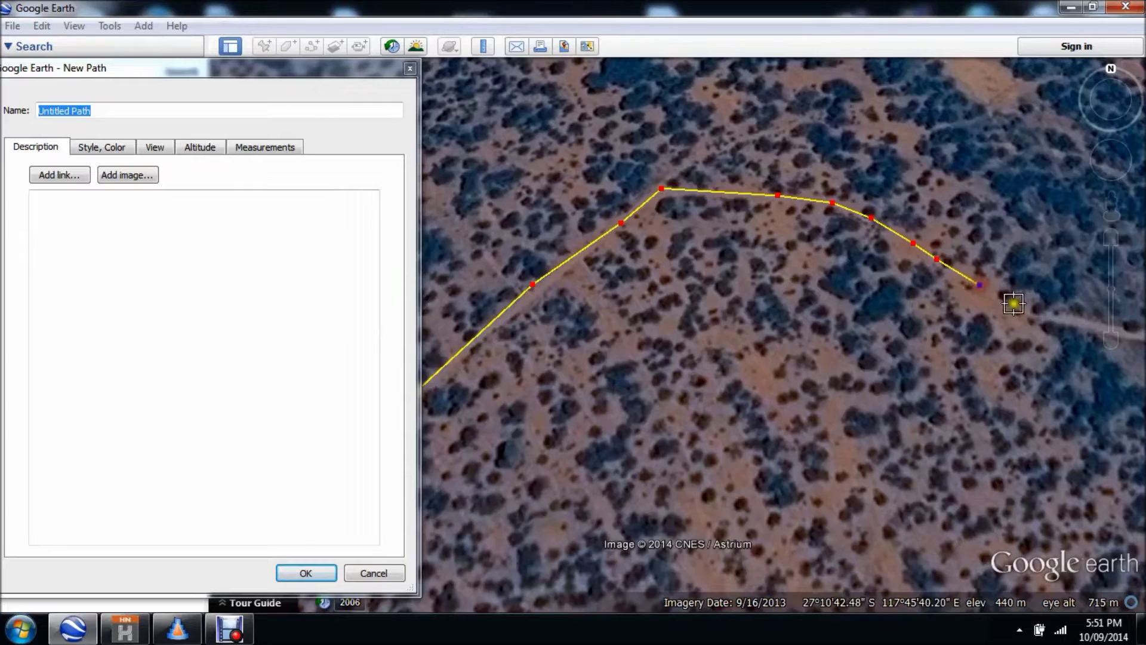
click(1025, 310)
scroll(933, 399, down, 2)
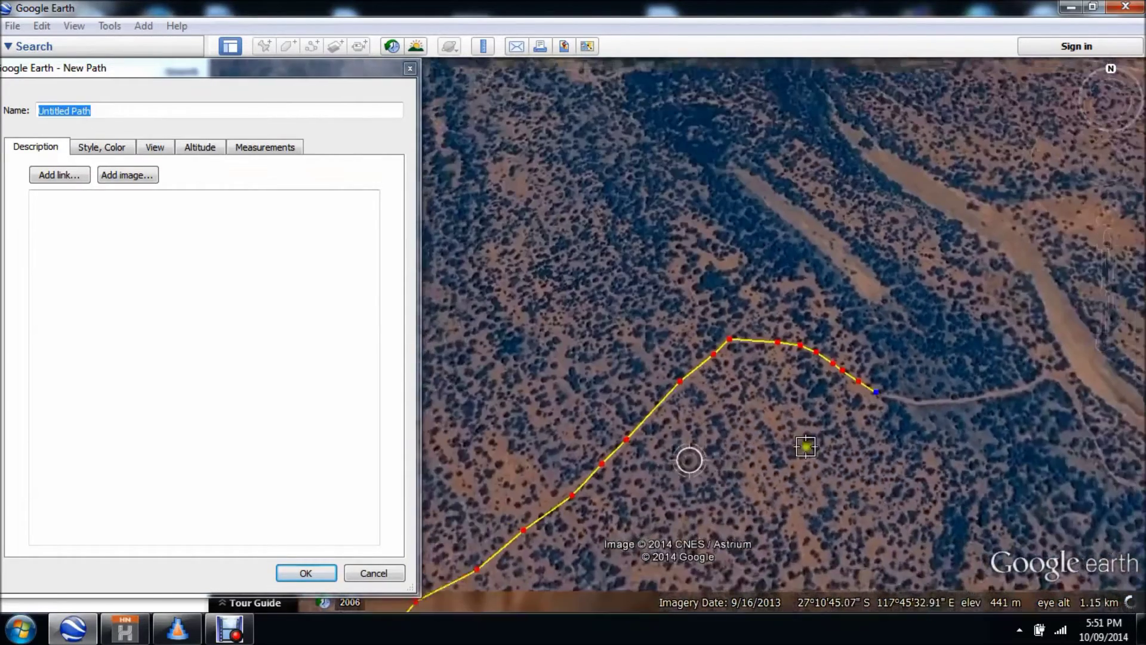
scroll(873, 413, up, 2)
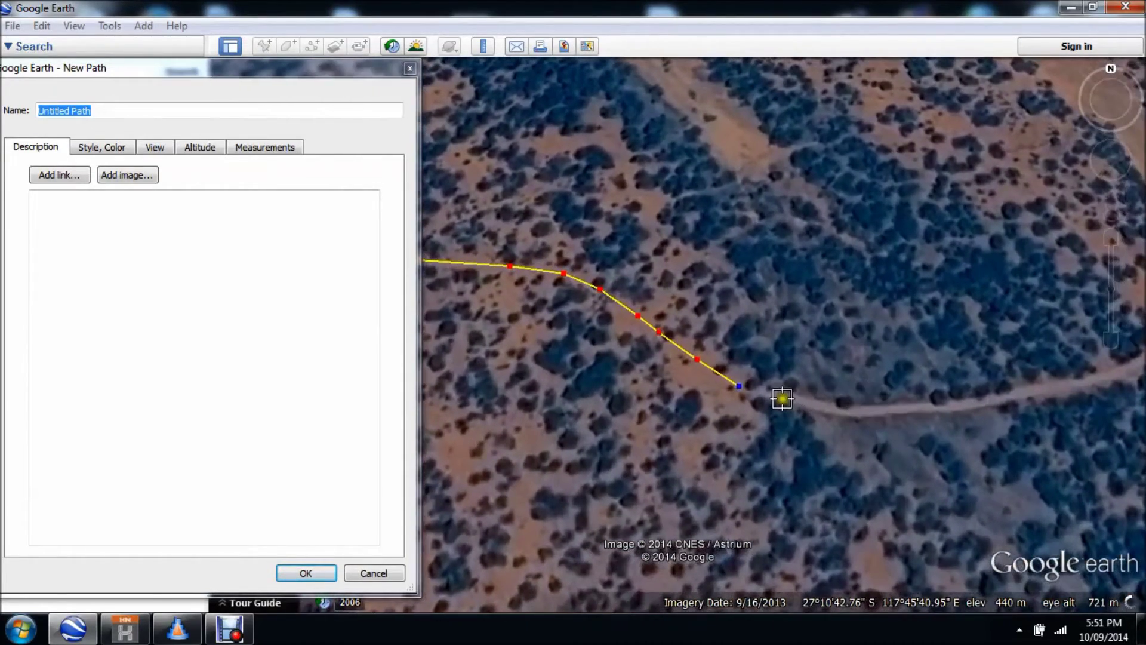
Step: Add a row of points extending the path east toward the creek bed
click(856, 408)
click(907, 409)
click(970, 409)
click(1009, 400)
click(1042, 385)
click(1093, 384)
scroll(960, 437, down, 3)
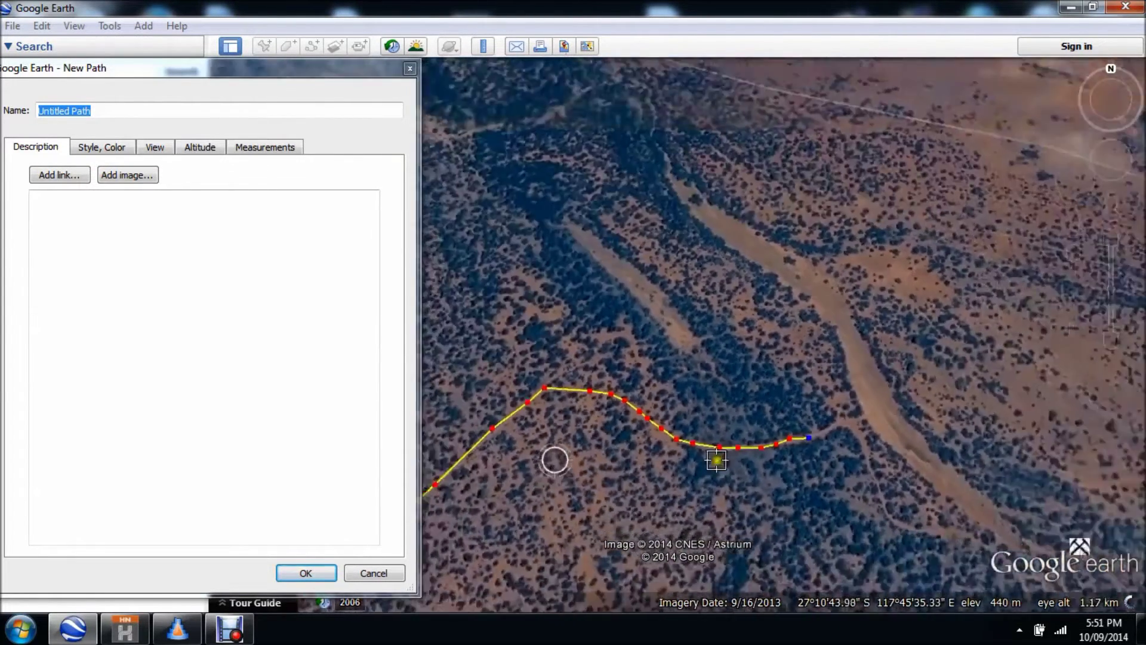
scroll(788, 412, up, 3)
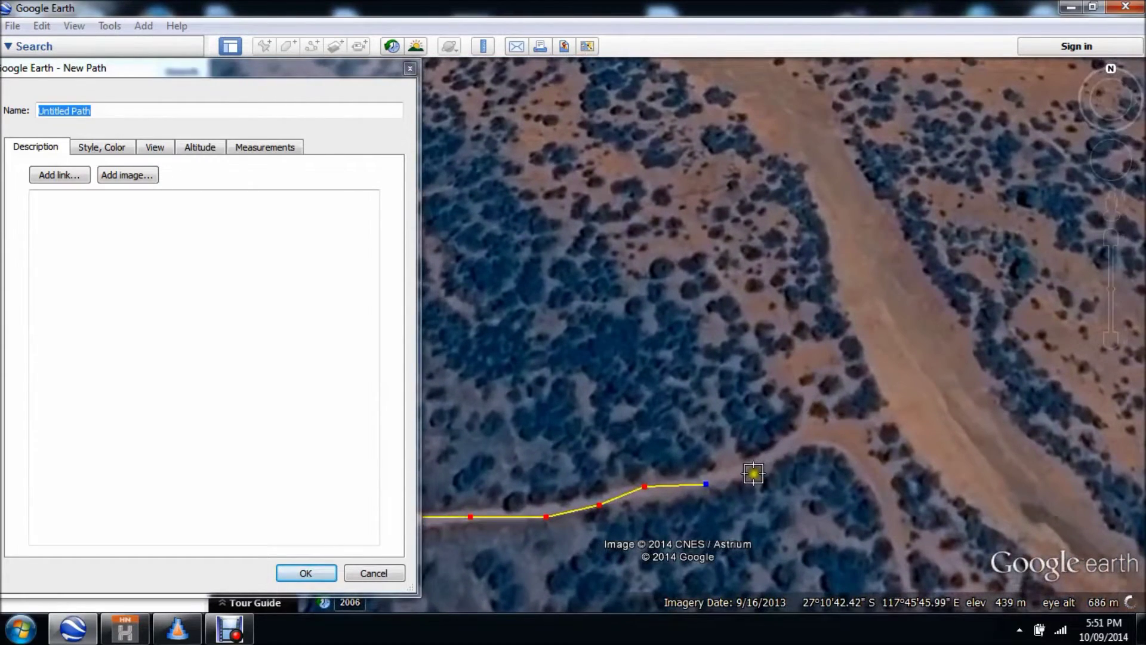
Step: Trace the track along the creek edge and where it turns south
click(750, 466)
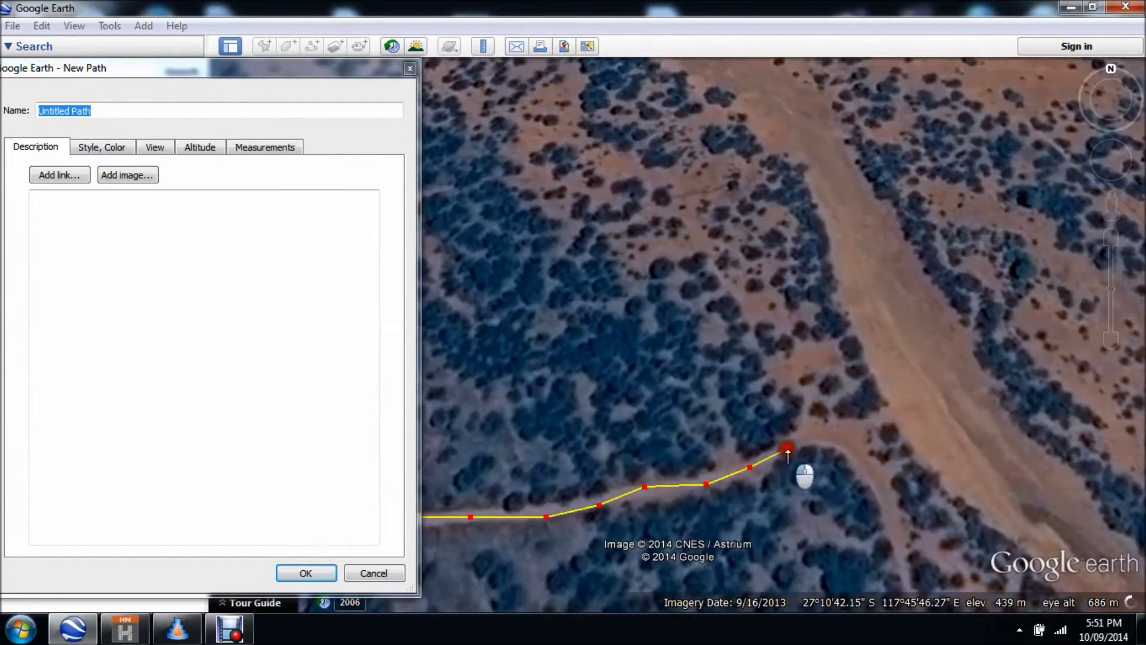
click(825, 433)
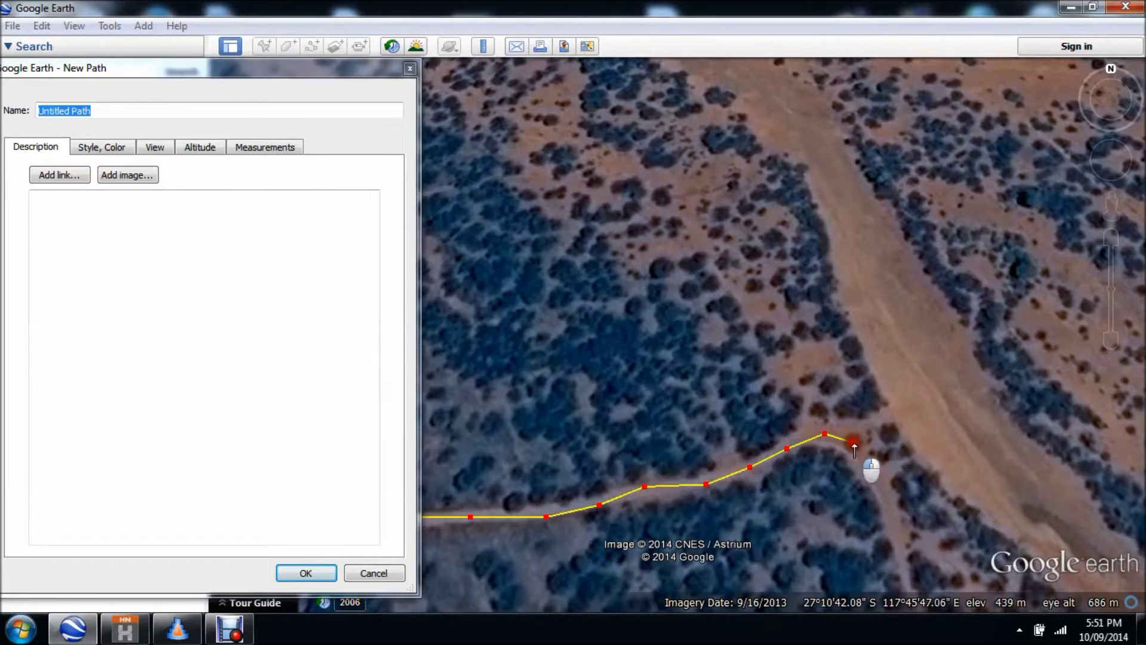
click(886, 489)
click(900, 531)
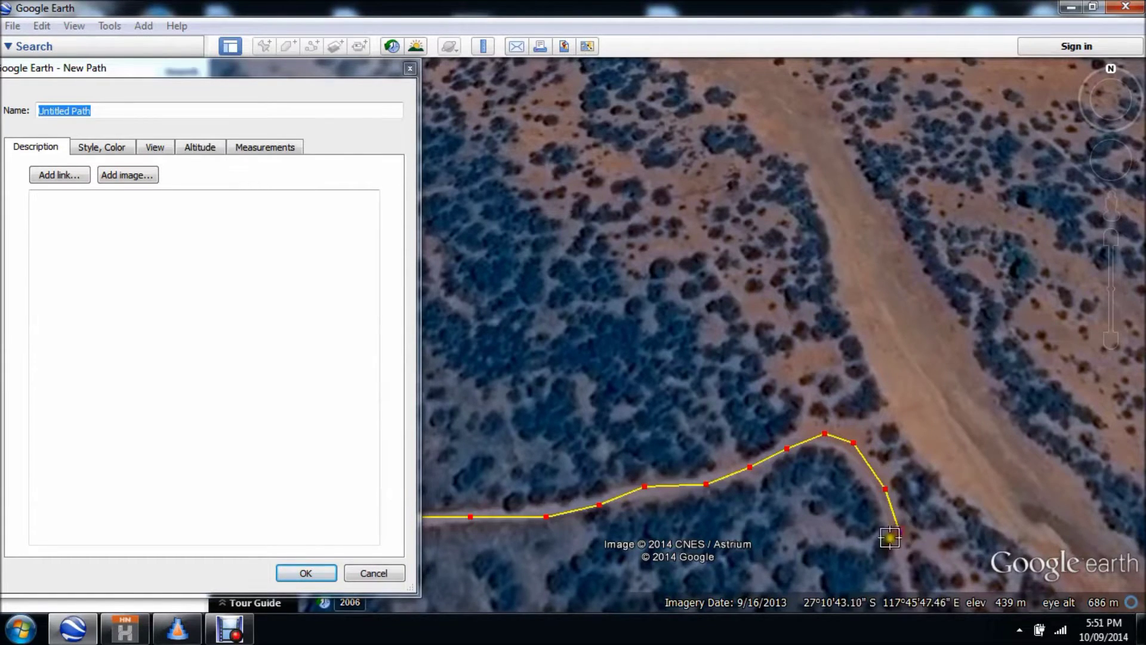
scroll(741, 332, down, 3)
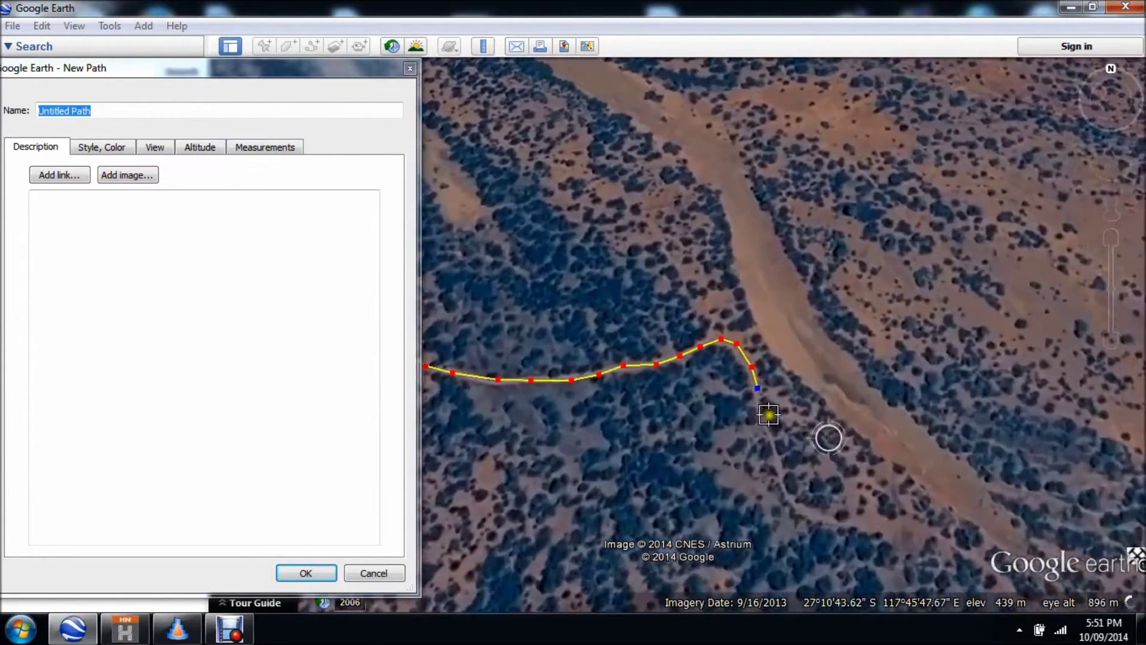
scroll(768, 414, up, 3)
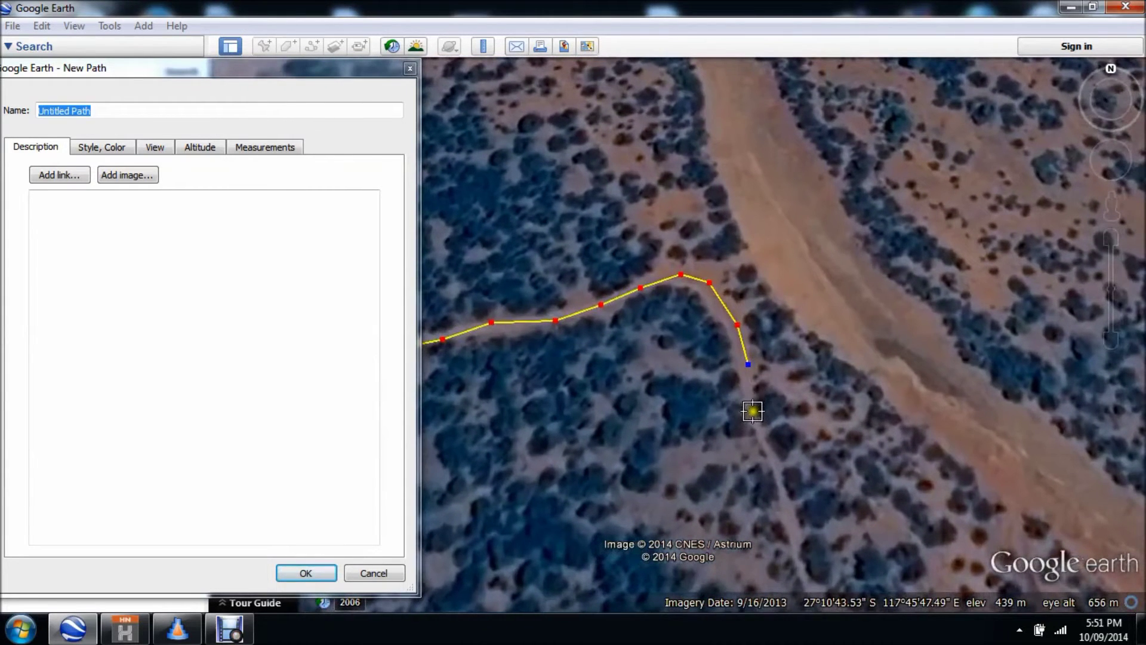
Step: Extend the path's end further south down the track
click(753, 411)
click(767, 451)
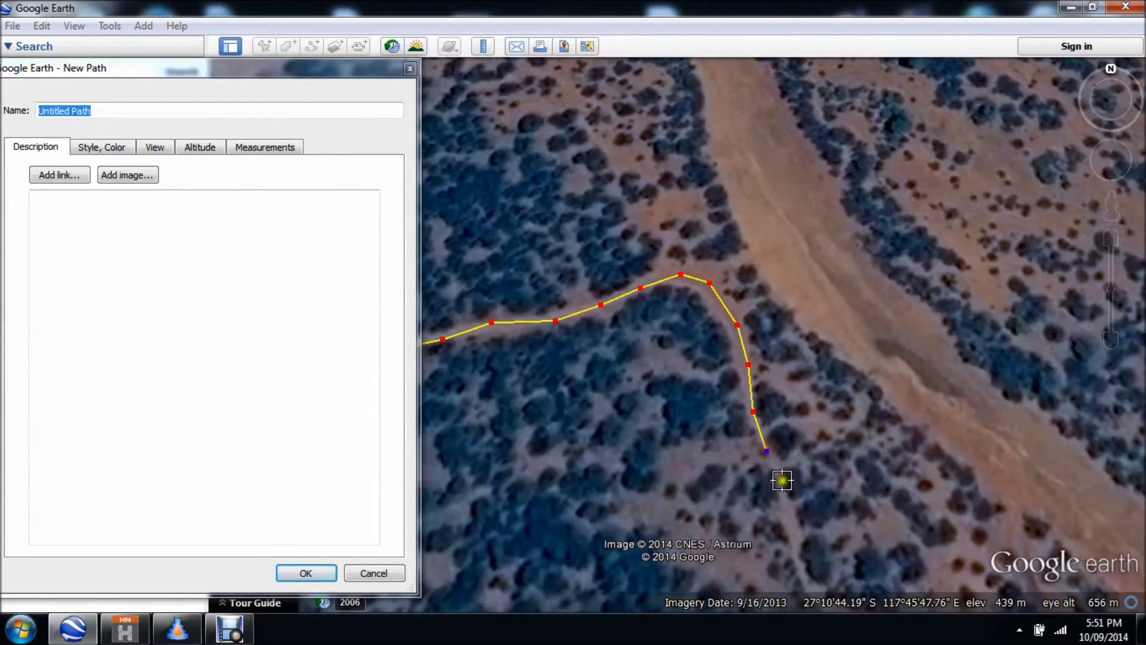
scroll(755, 512, down, 5)
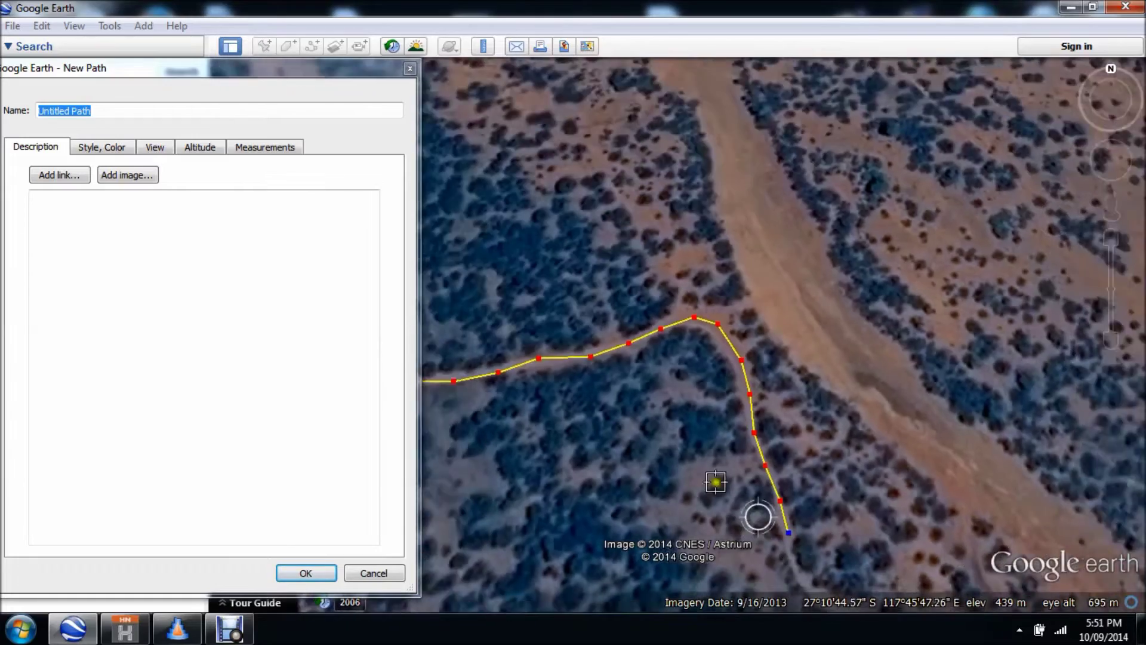
scroll(713, 390, up, 3)
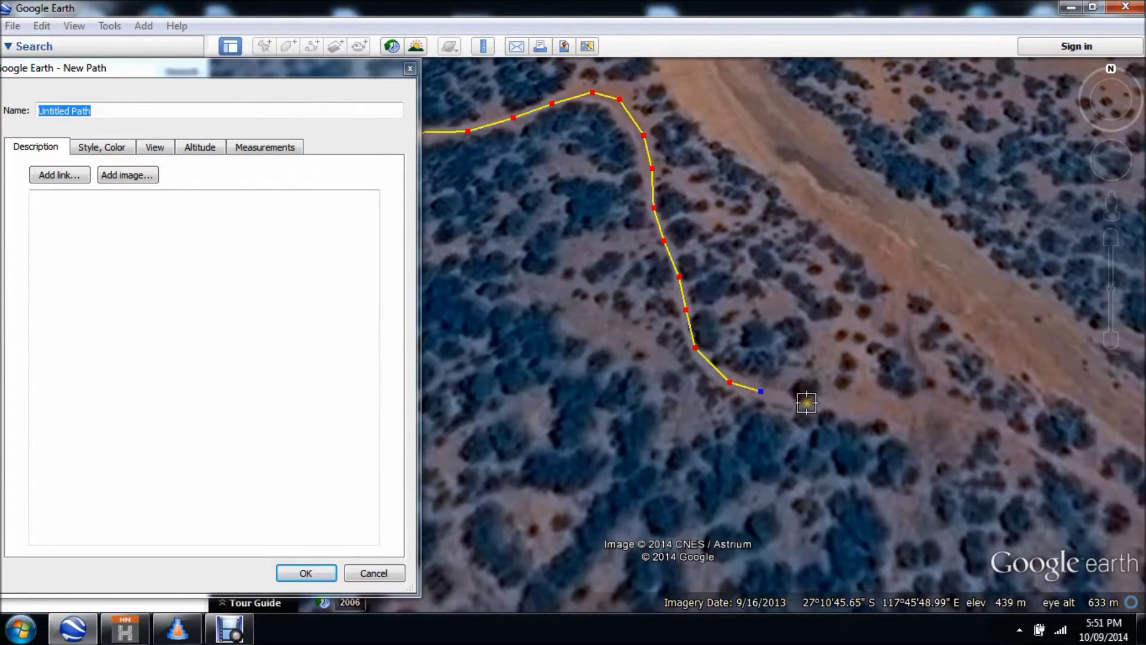
Step: Add points eastward along the creek track toward OLD MINE
click(866, 406)
click(923, 405)
click(968, 418)
click(1018, 437)
scroll(1007, 502, down, 1)
scroll(609, 471, down, 2)
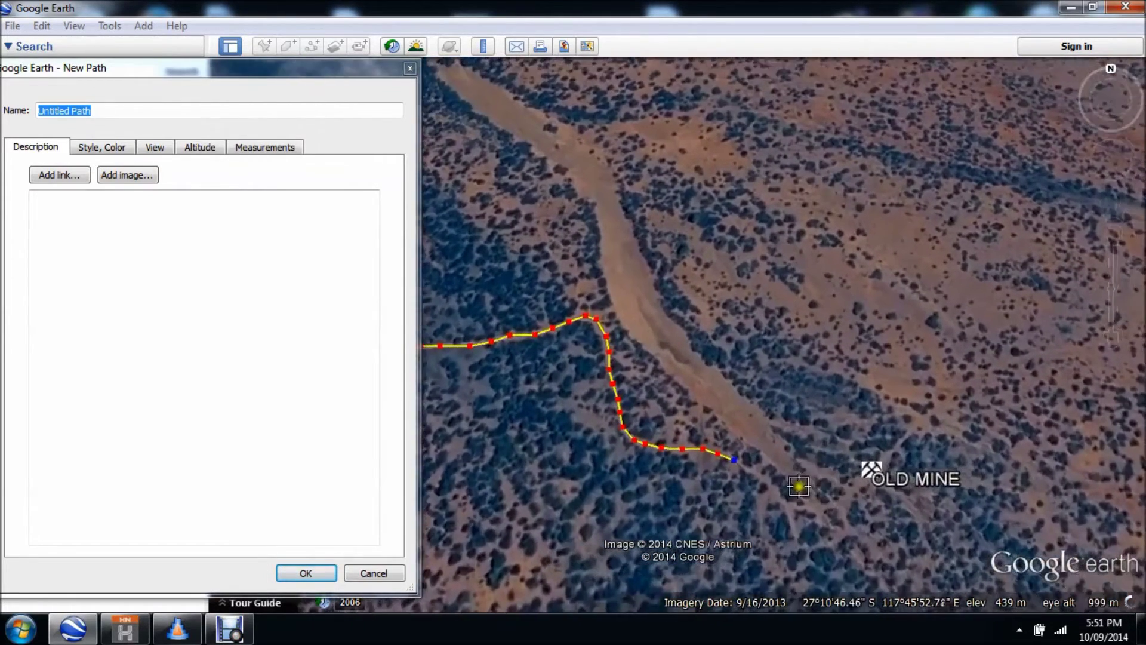
scroll(725, 438, up, 2)
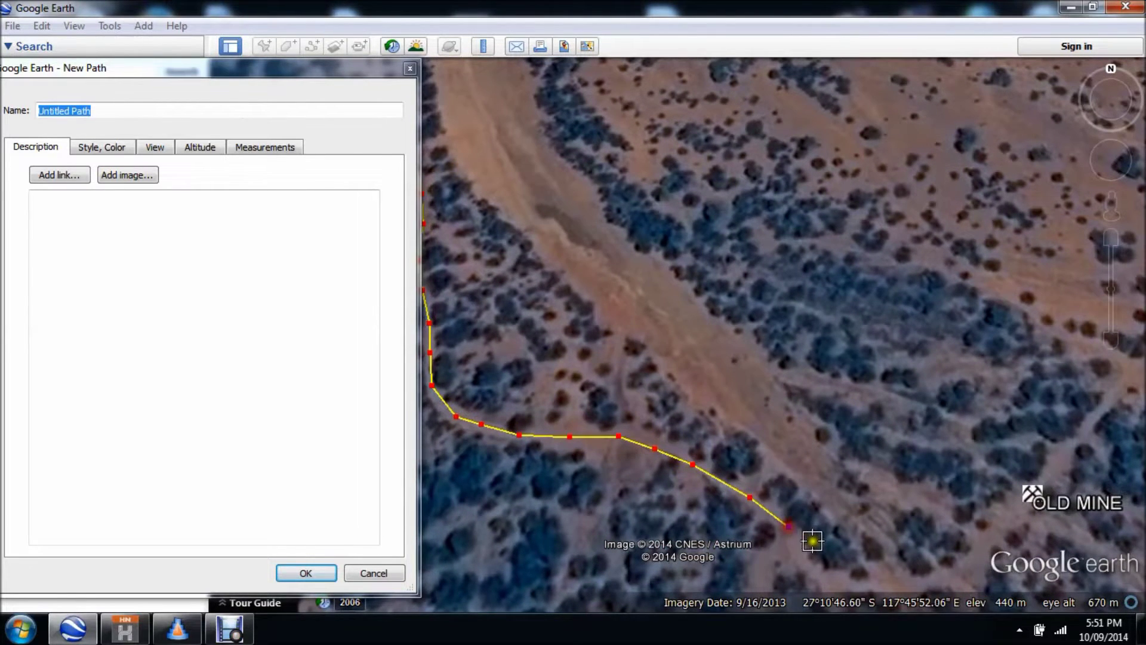
Step: Place the final vertex at the OLD MINE placemark and zoom to check the path's end
click(798, 552)
scroll(824, 543, down, 2)
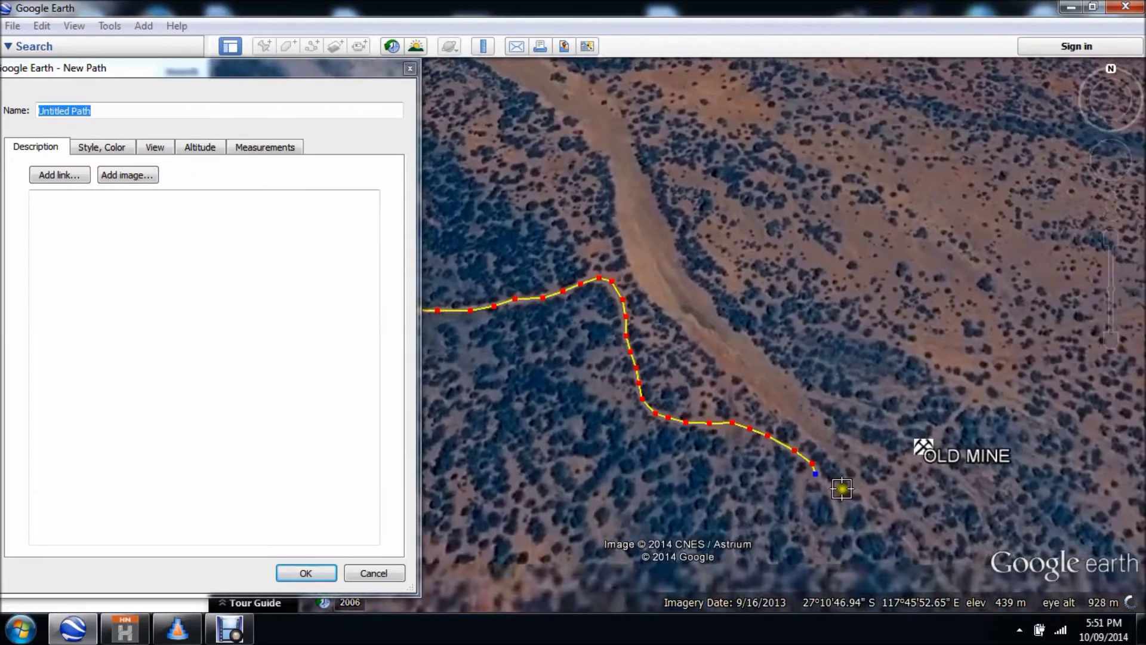
scroll(836, 479, up, 2)
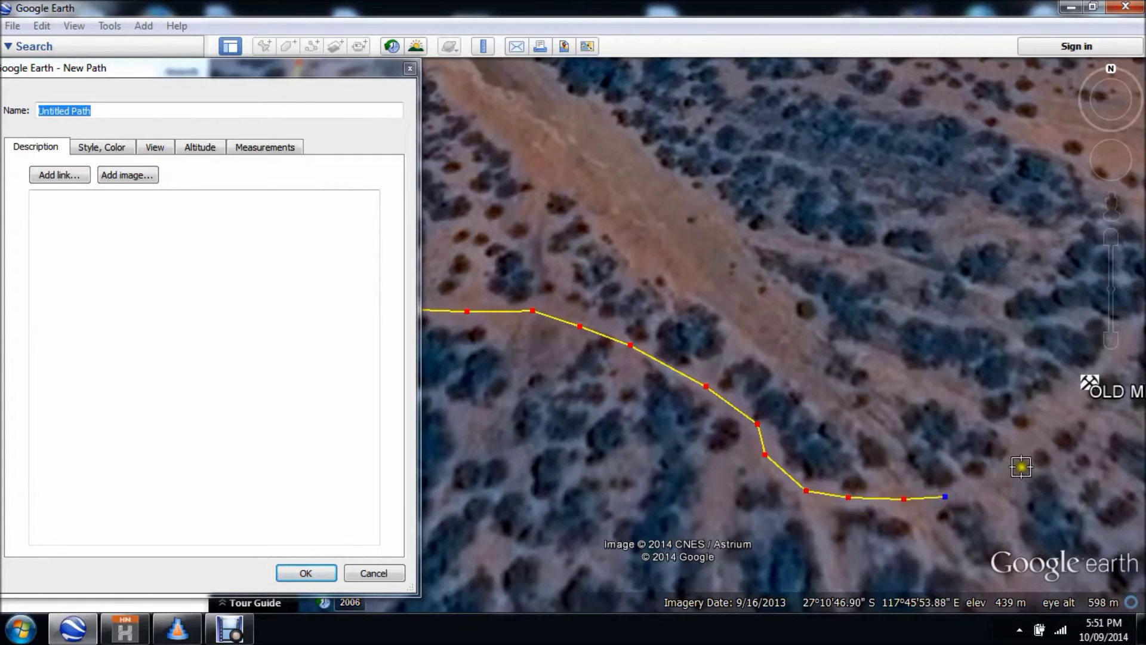
scroll(906, 473, down, 2)
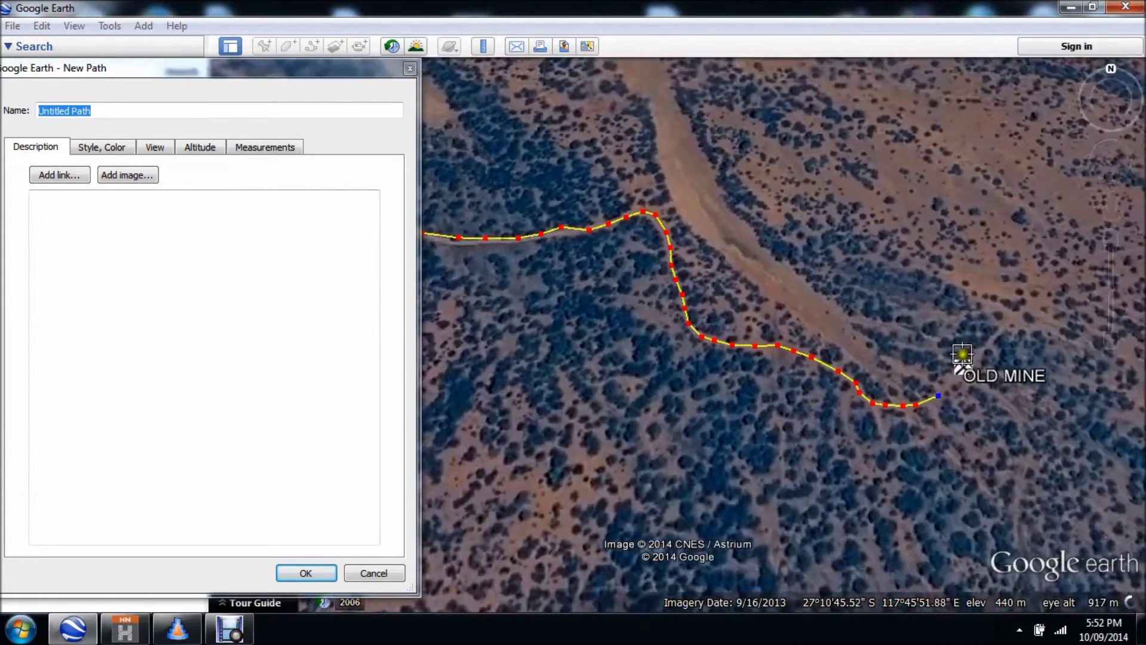
scroll(905, 358, up, 2)
scroll(797, 338, up, 1)
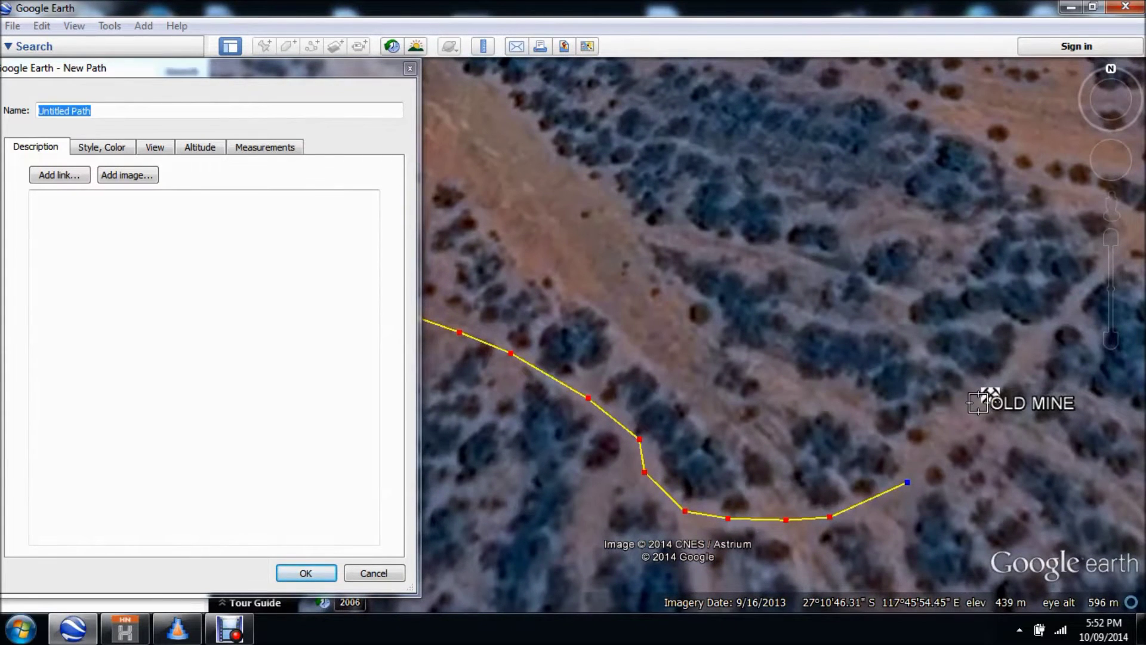
scroll(1007, 398, up, 1)
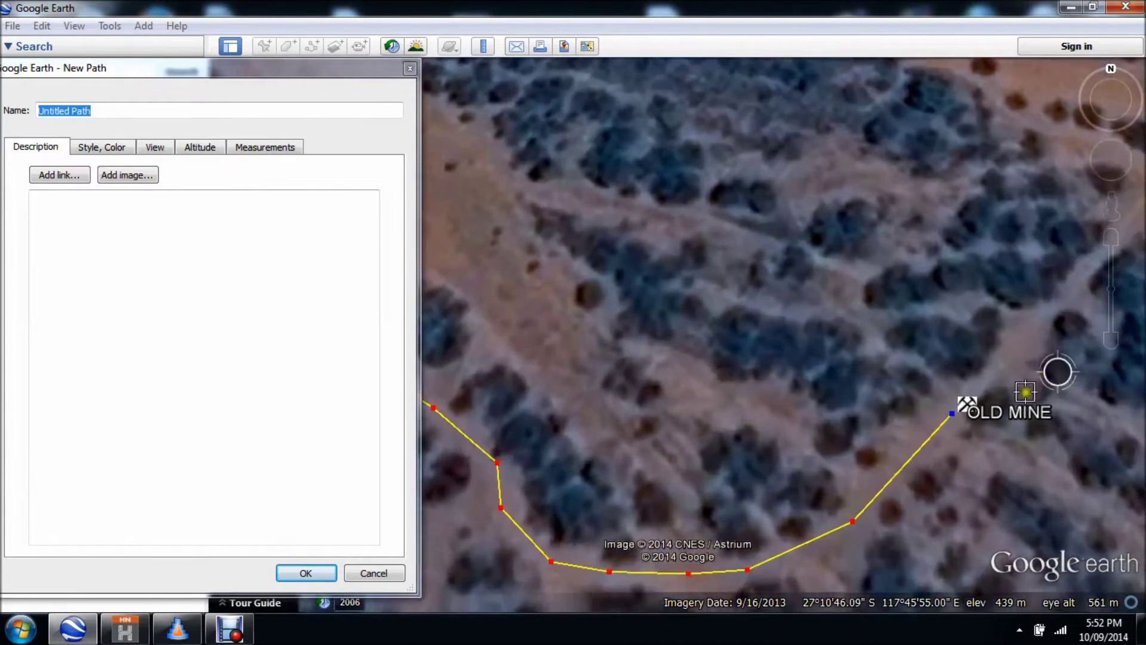
scroll(966, 440, down, 4)
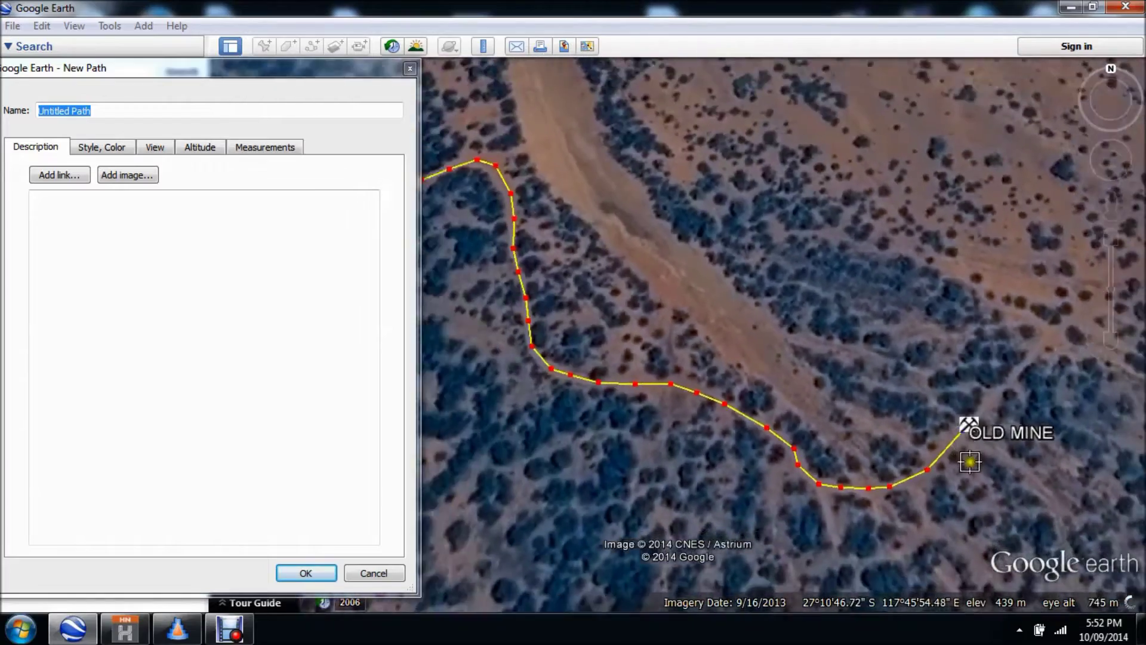
scroll(979, 453, down, 3)
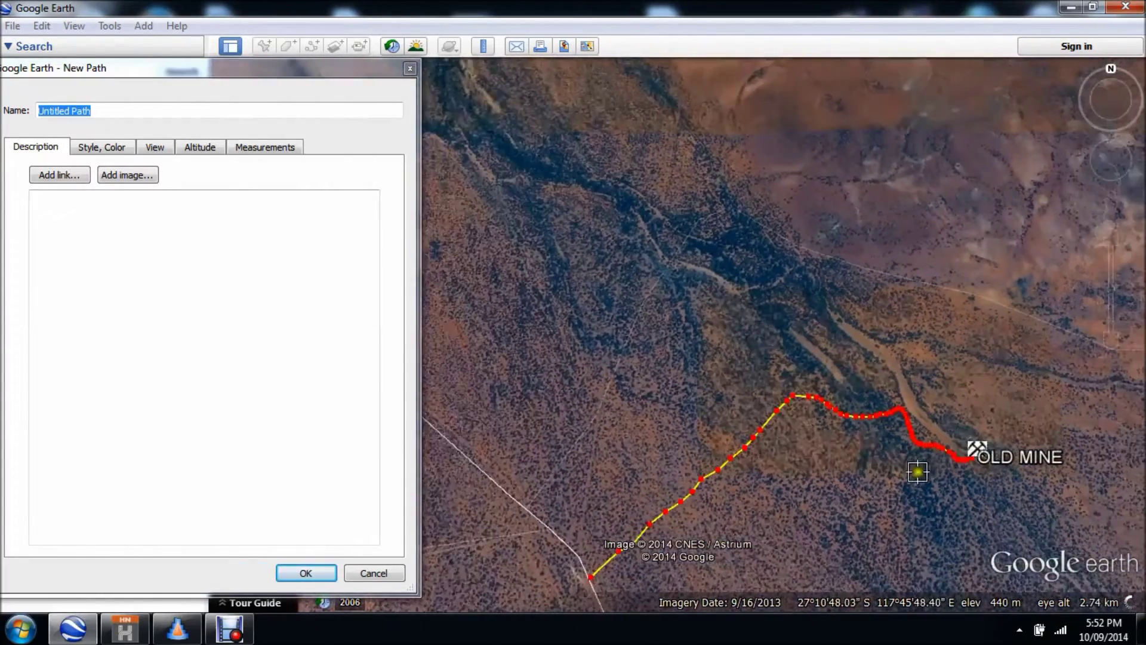
scroll(685, 249, down, 2)
scroll(519, 311, up, 2)
Step: Name the path 'Track to Mine', check its line colour settings, finish it, and view the track
text(Track to Mine)
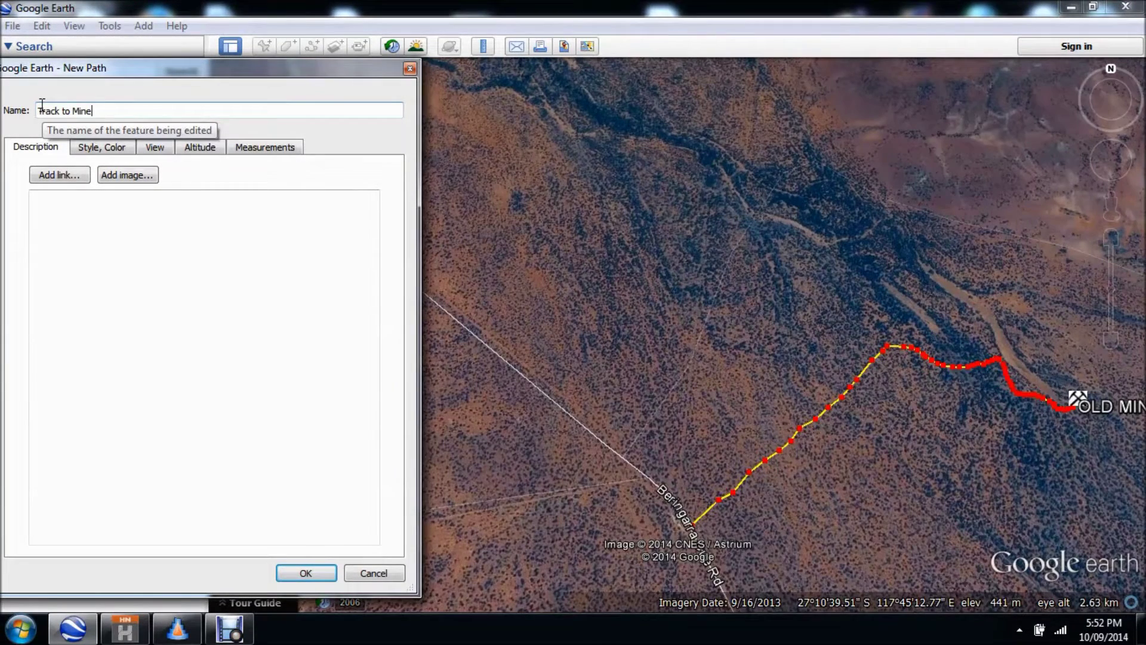
click(87, 147)
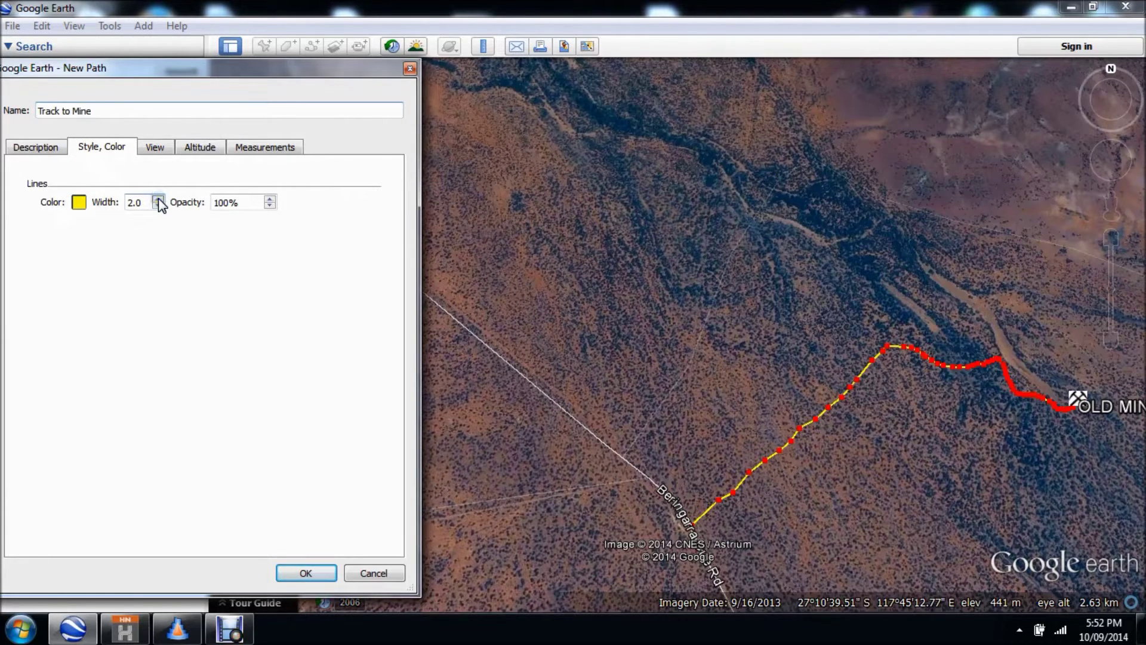
click(323, 569)
drag(1014, 514, 580, 351)
scroll(596, 356, up, 3)
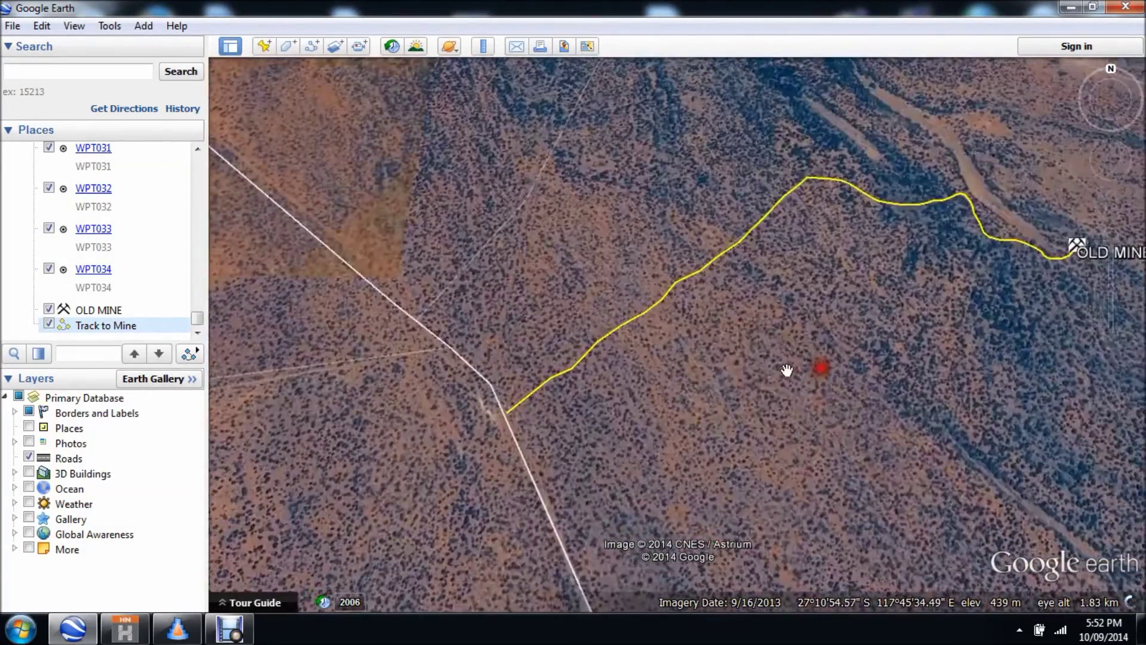
scroll(591, 418, down, 2)
scroll(594, 423, down, 2)
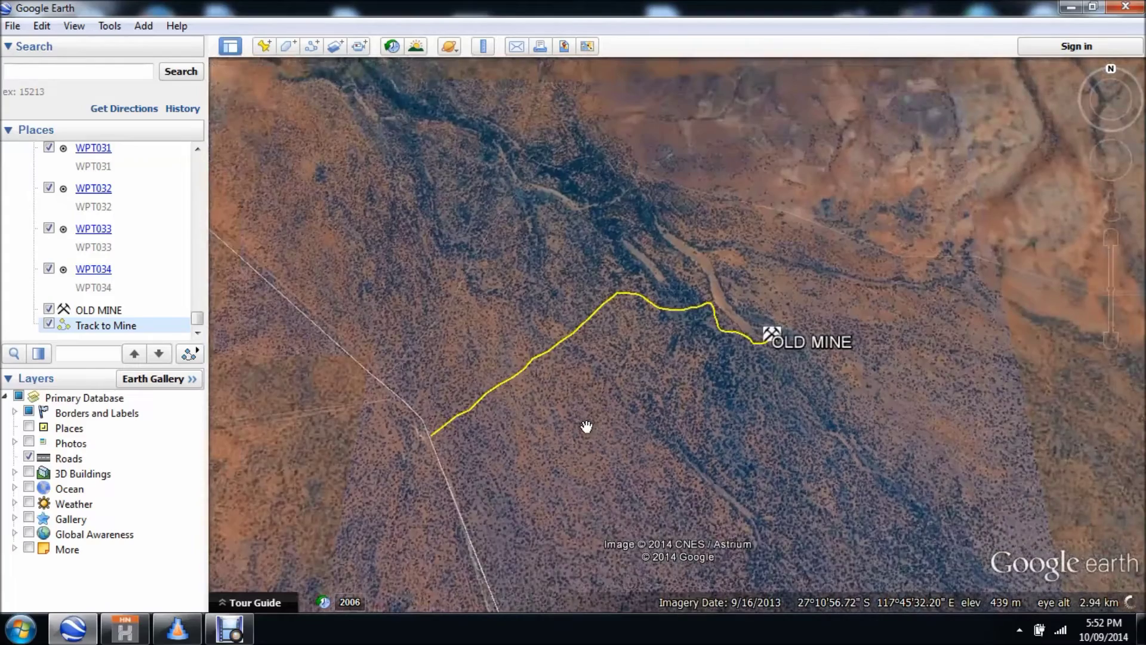
scroll(587, 426, up, 2)
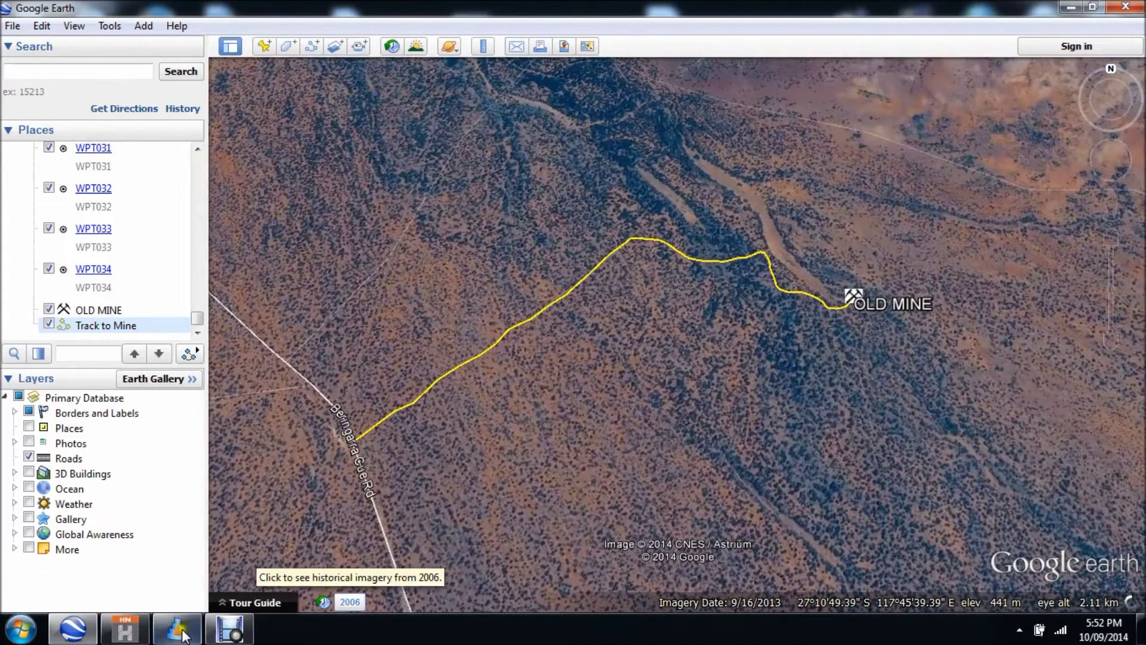
Step: Bring the Australia Topo 250k map in Hema Navigator back to the front
click(126, 628)
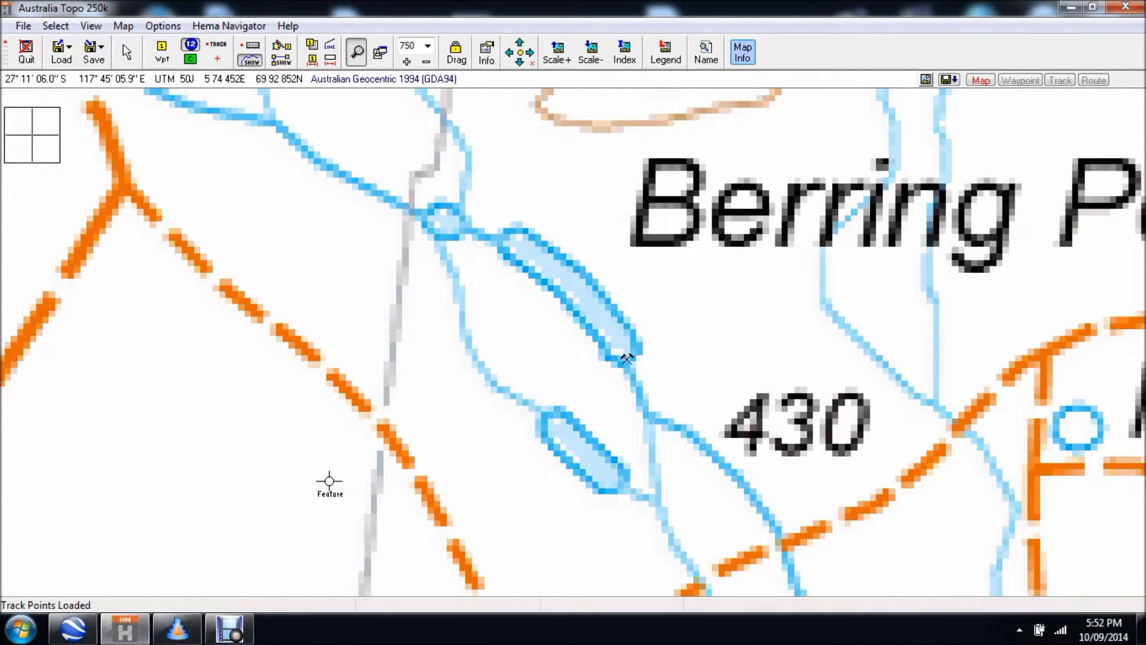
Step: Return to Google Earth and select the Track to Mine path in Places
click(72, 627)
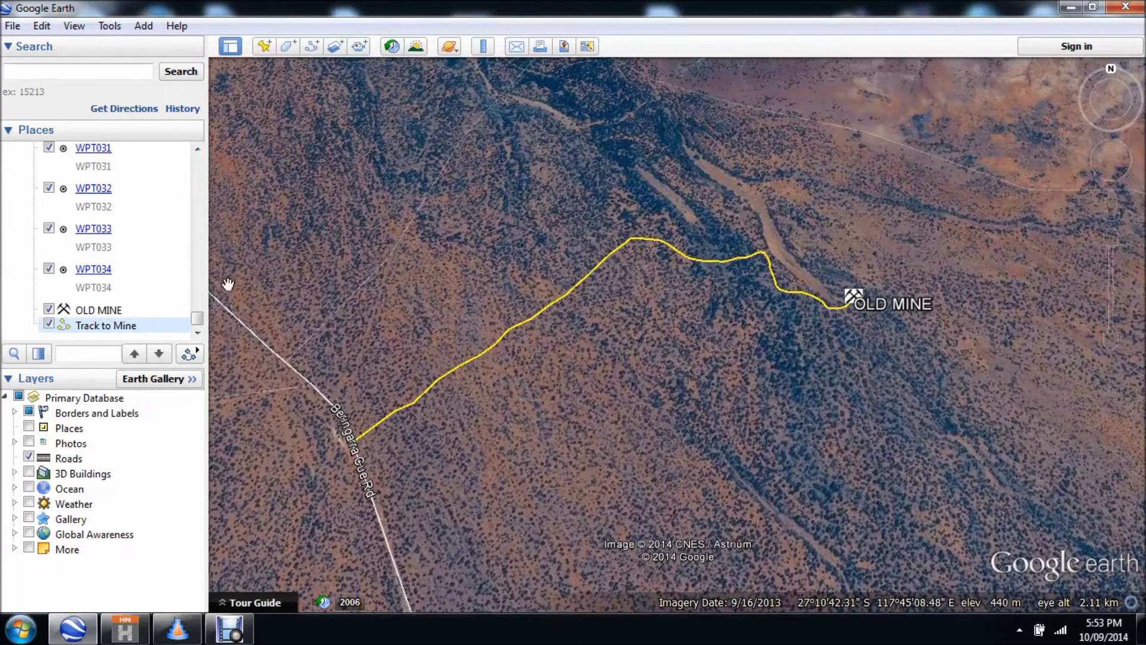
click(125, 325)
Step: Save Track to Mine as Track to Mine.kml on the Desktop, replacing the existing file
click(106, 327)
right_click(106, 328)
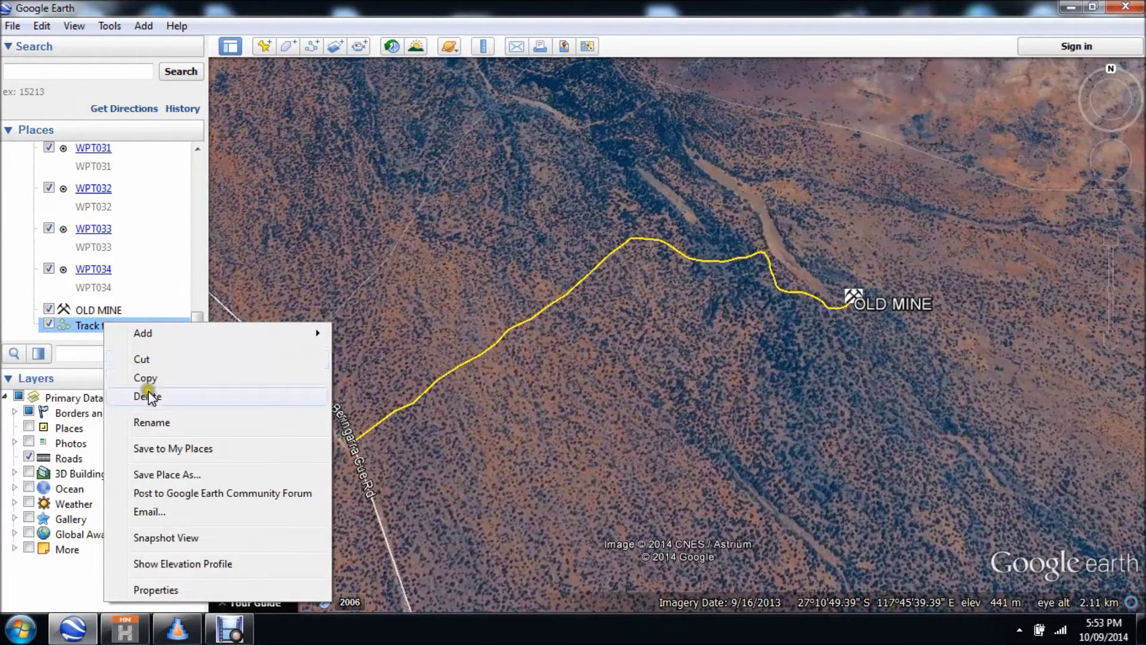
click(163, 476)
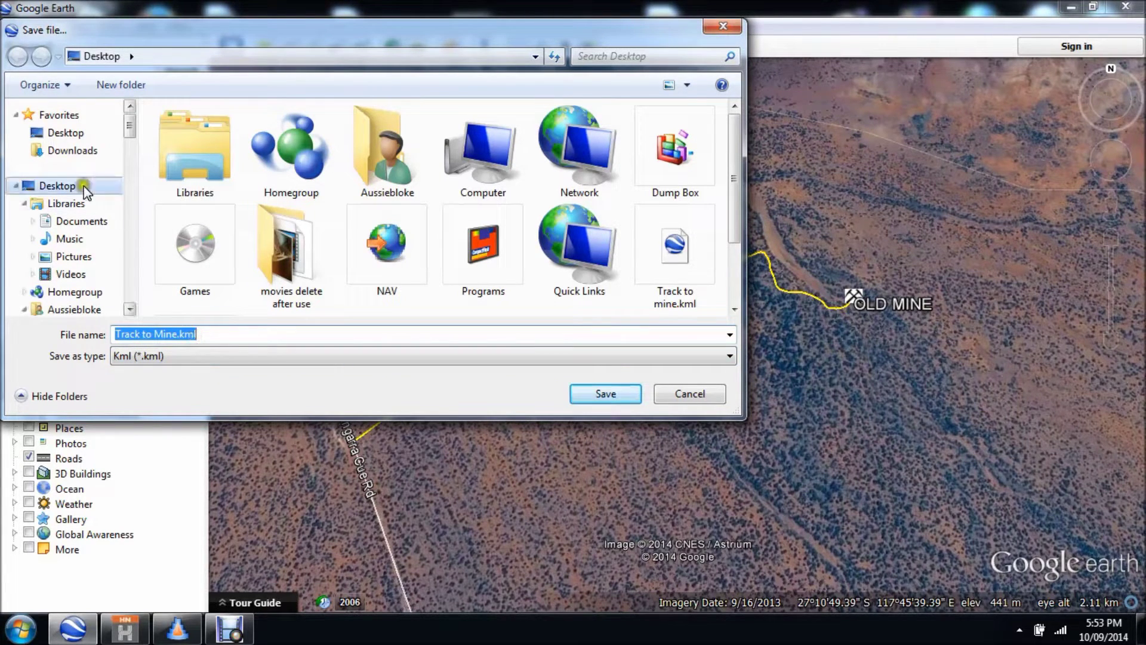
click(52, 136)
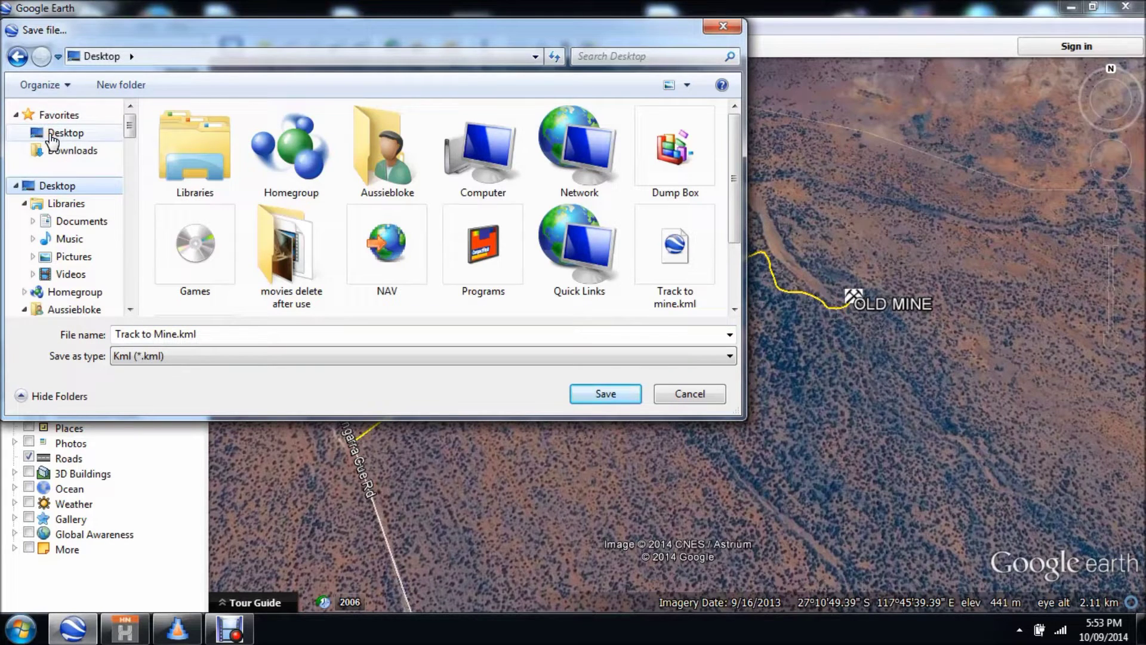
click(605, 395)
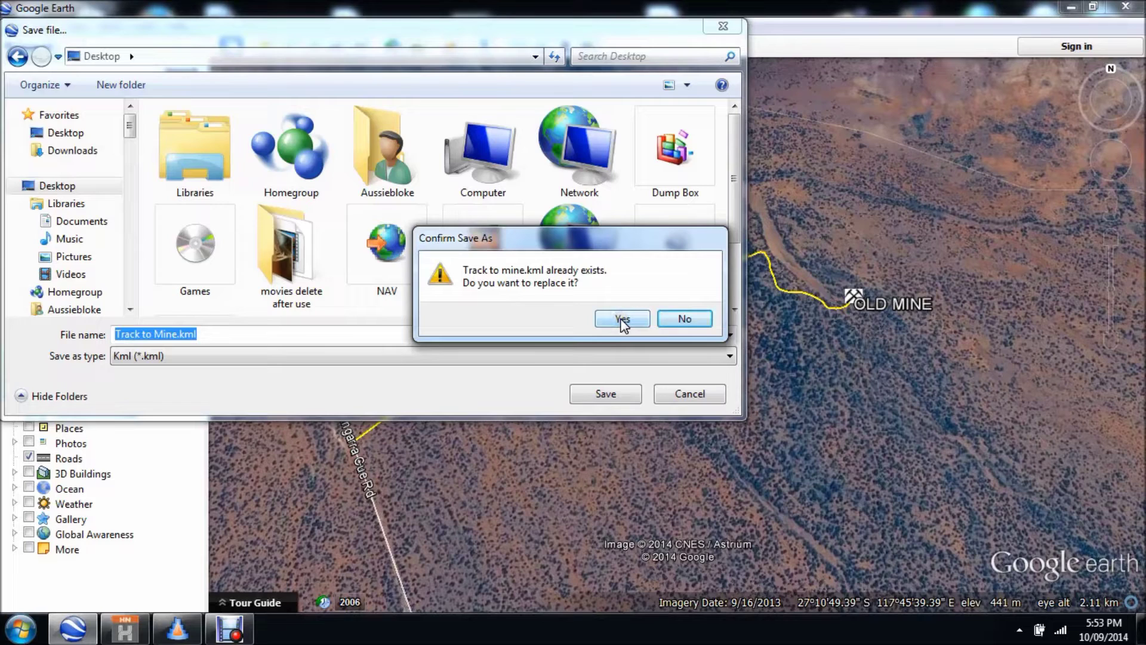
click(621, 320)
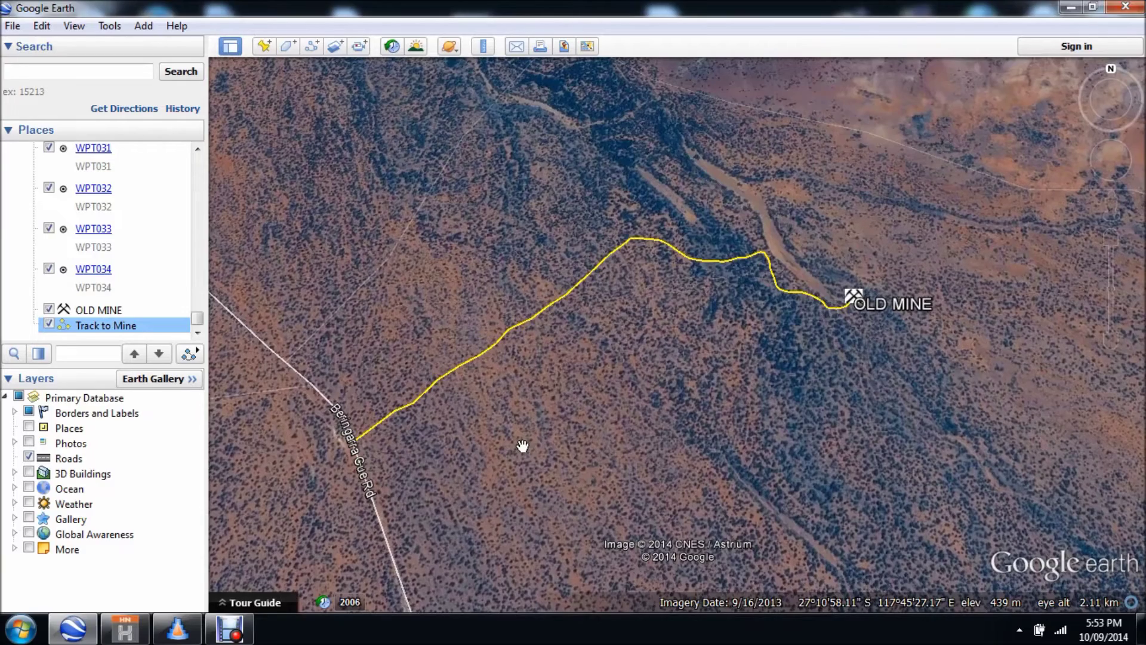
scroll(525, 445, down, 5)
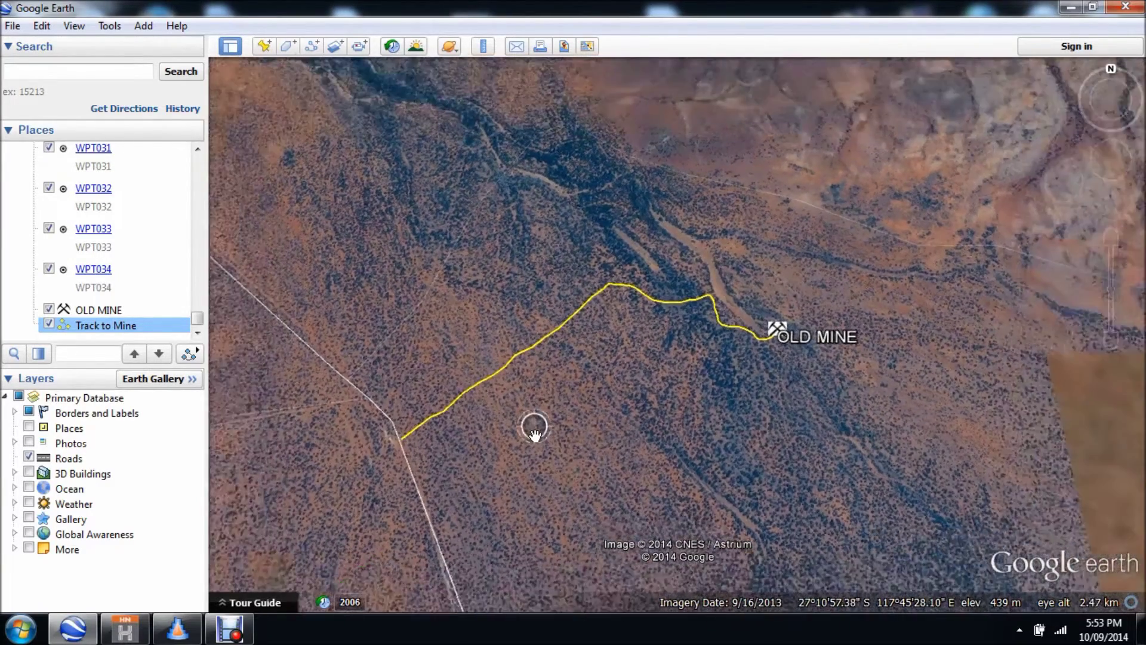
Step: Minimize Google Earth and set GPSBabel to convert Google Earth (Keyhole) Markup Language input to OziExplorer
click(1075, 11)
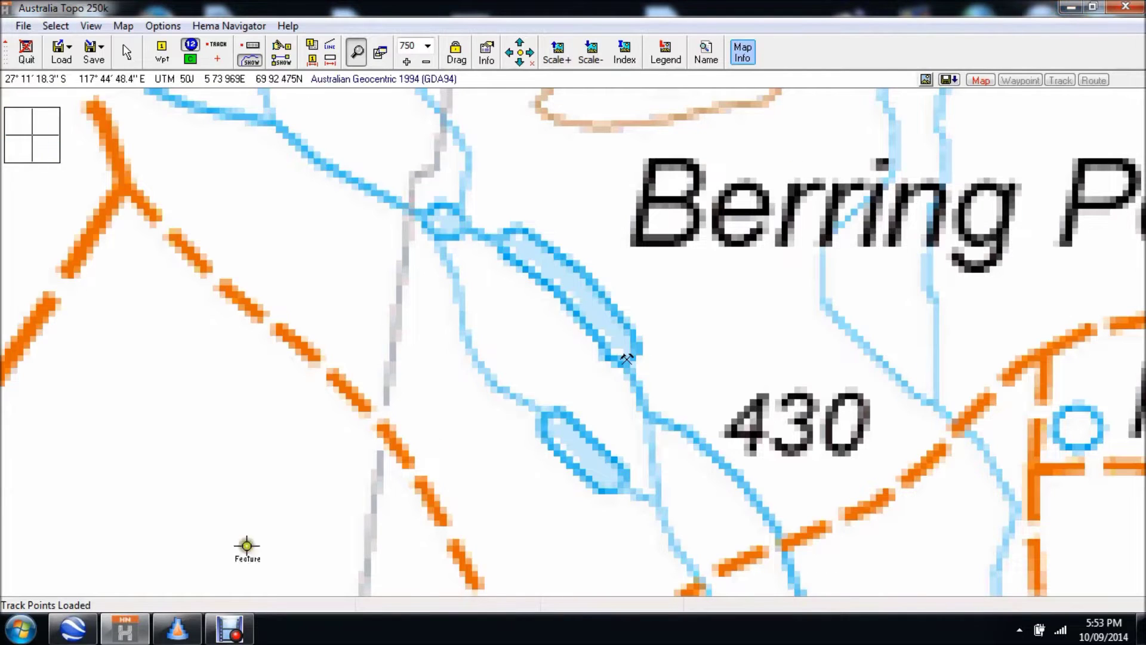
click(178, 631)
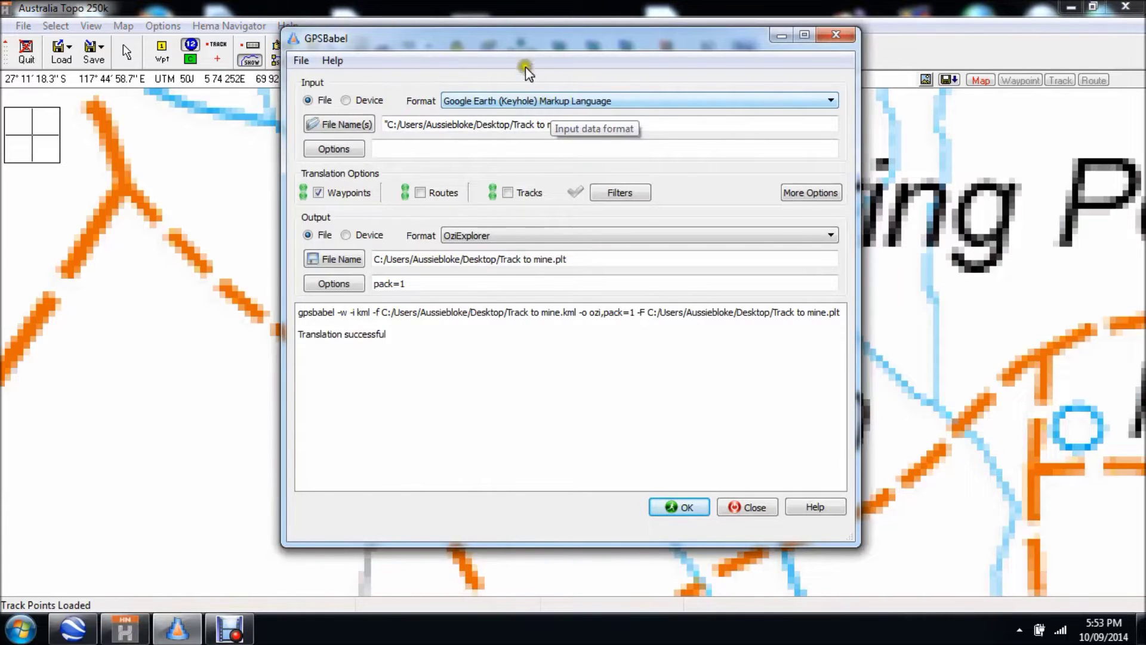
click(702, 37)
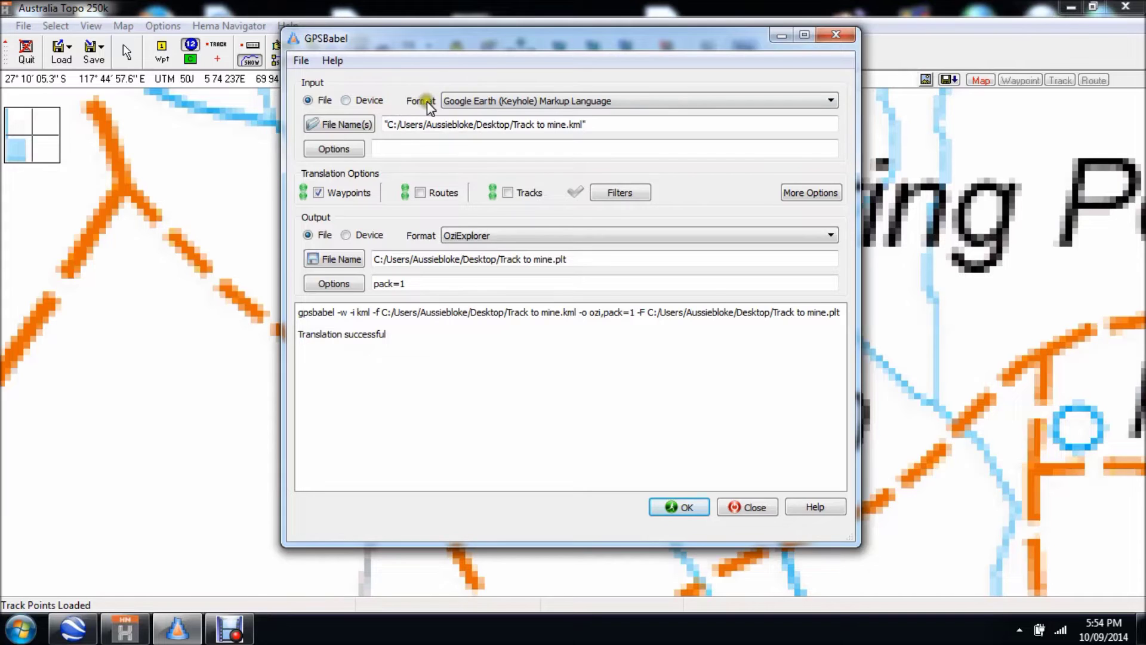
click(830, 100)
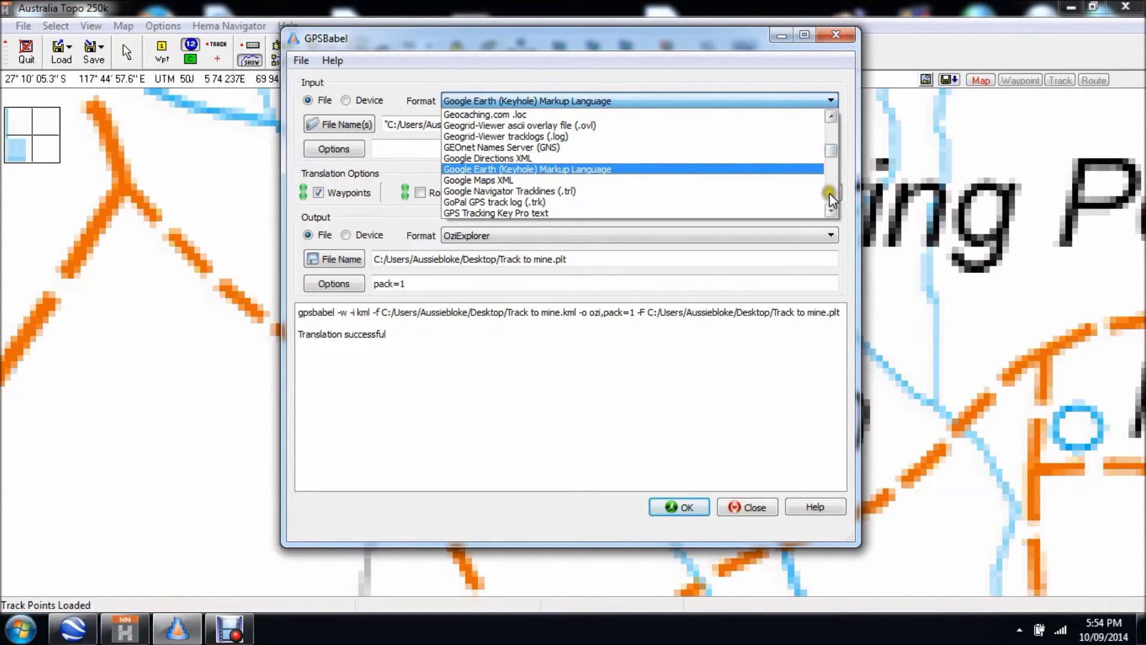
mouse_move(831, 151)
mouse_down()
mouse_move(832, 134)
mouse_move(836, 171)
mouse_move(824, 121)
mouse_move(835, 160)
mouse_move(831, 148)
mouse_up()
click(716, 169)
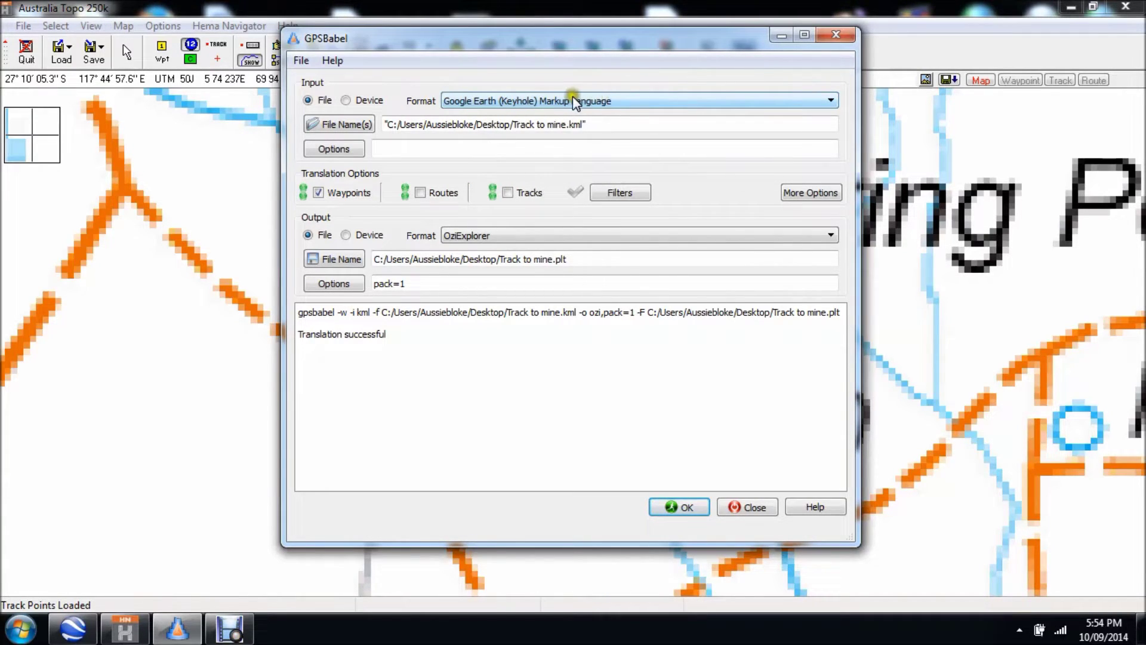
Step: Choose Track to mine.kml from the Desktop as the GPSBabel input file
click(357, 128)
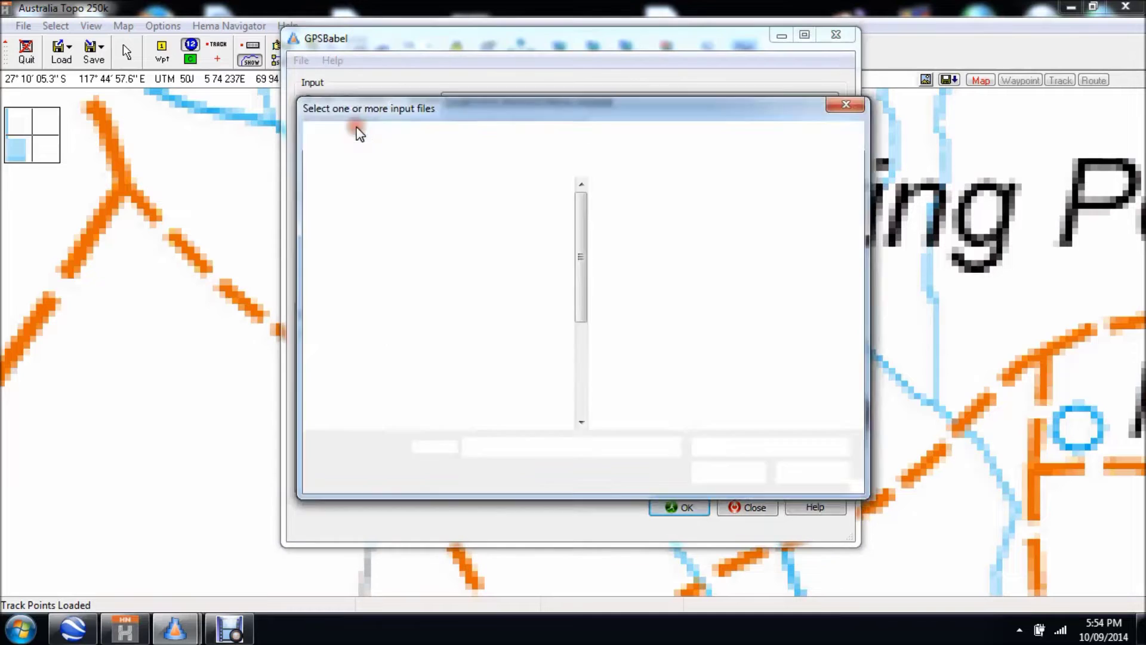
click(359, 212)
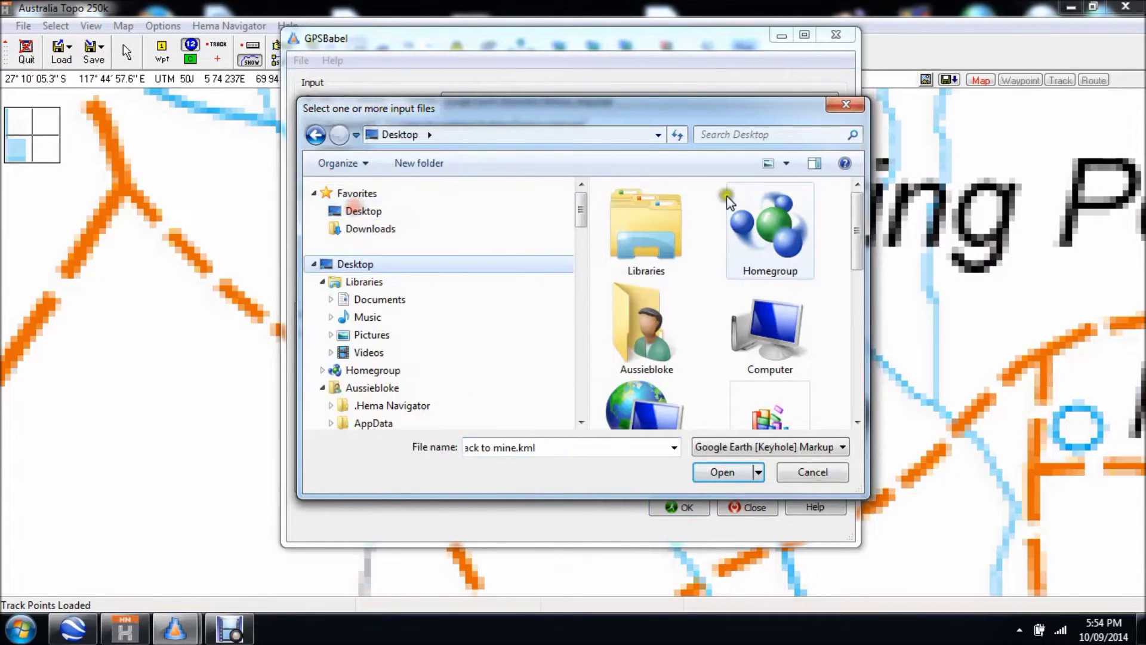
drag(857, 210, 872, 380)
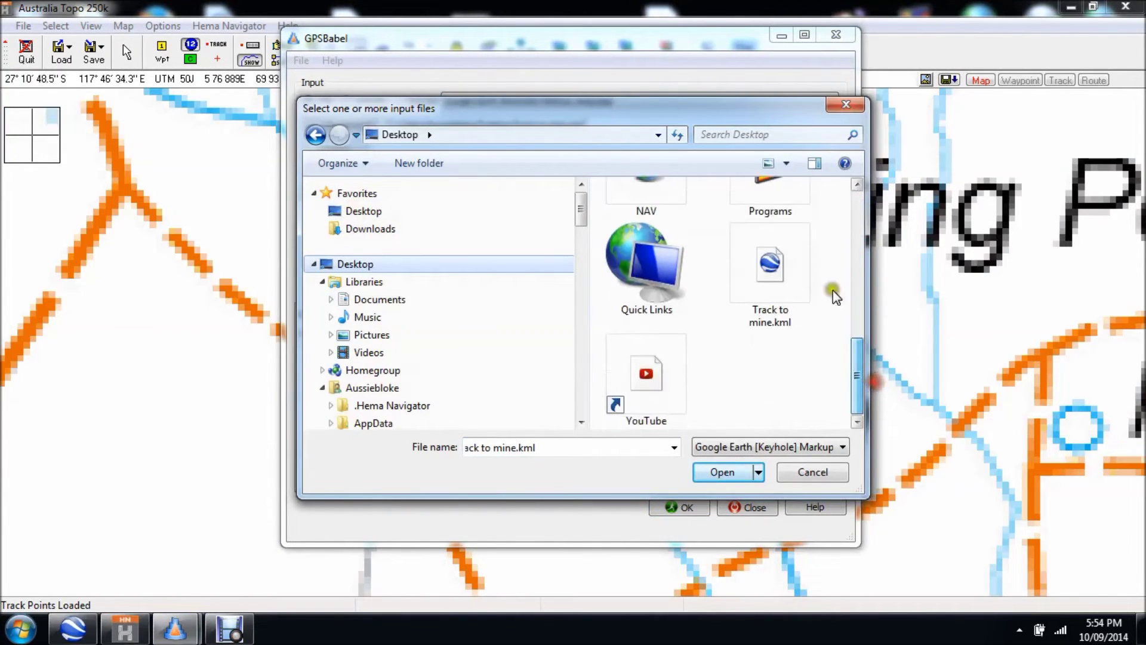
click(774, 319)
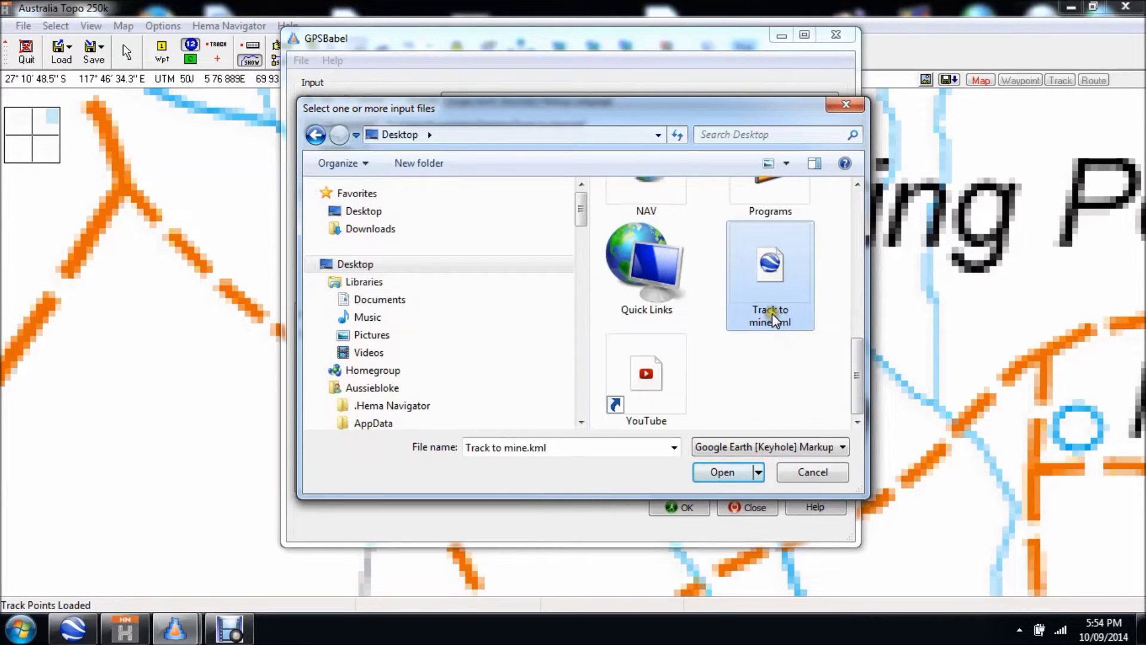
click(720, 471)
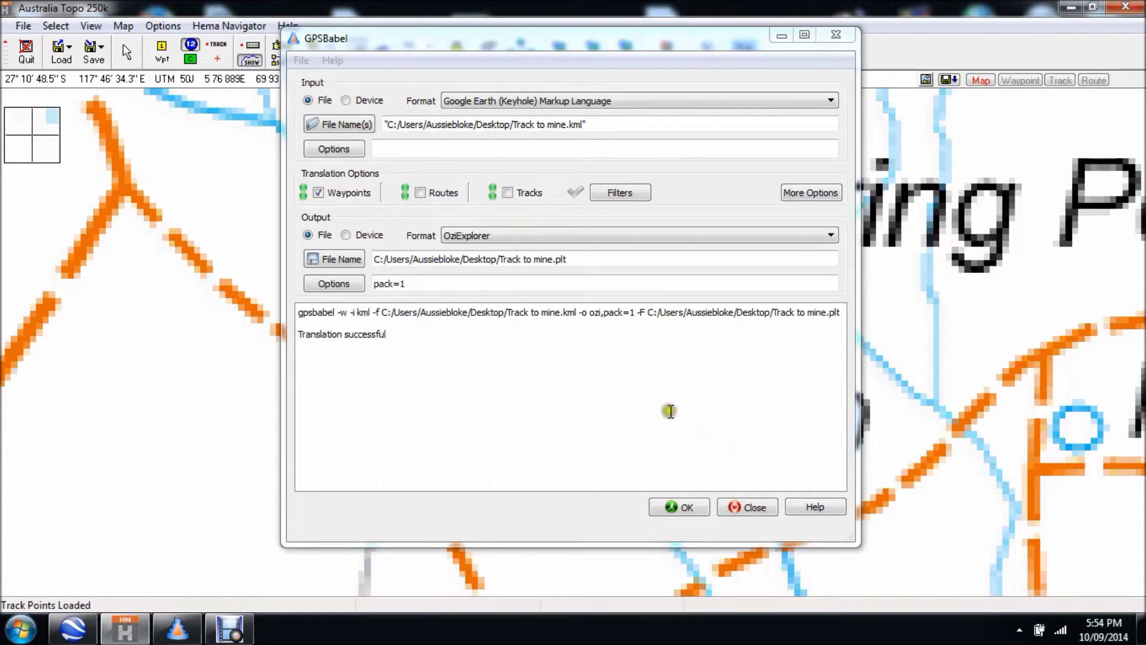
click(337, 259)
Step: Keep OziExplorer as the GPSBabel output format
click(830, 236)
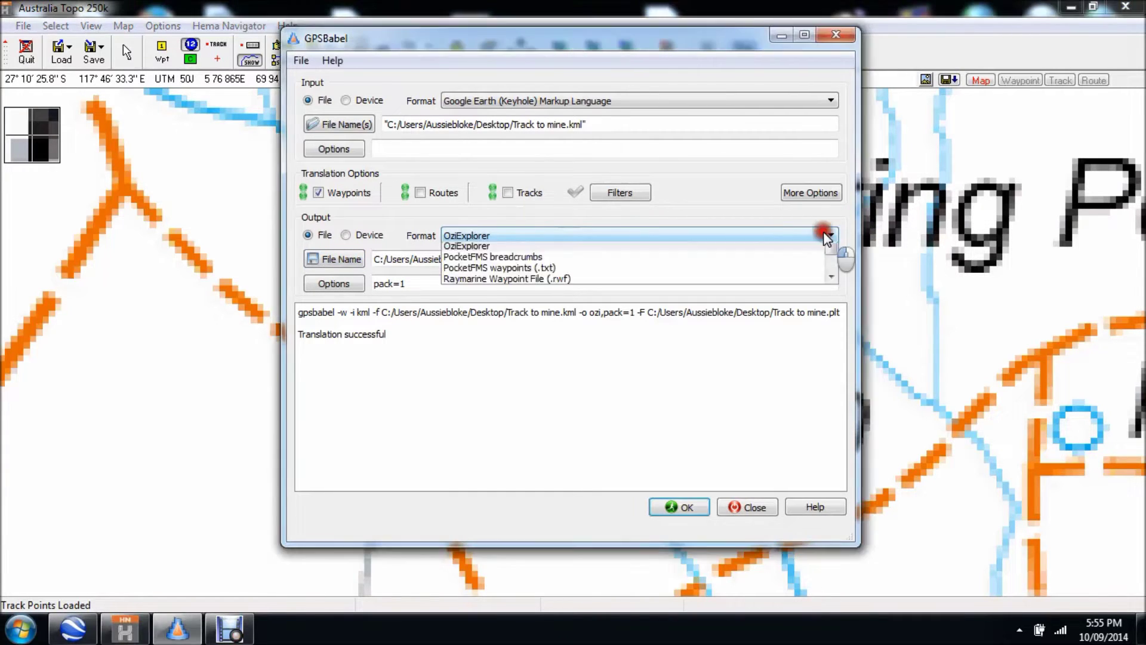
mouse_move(831, 326)
mouse_down()
mouse_move(826, 276)
mouse_move(829, 330)
mouse_move(828, 292)
mouse_move(836, 325)
mouse_up()
click(485, 270)
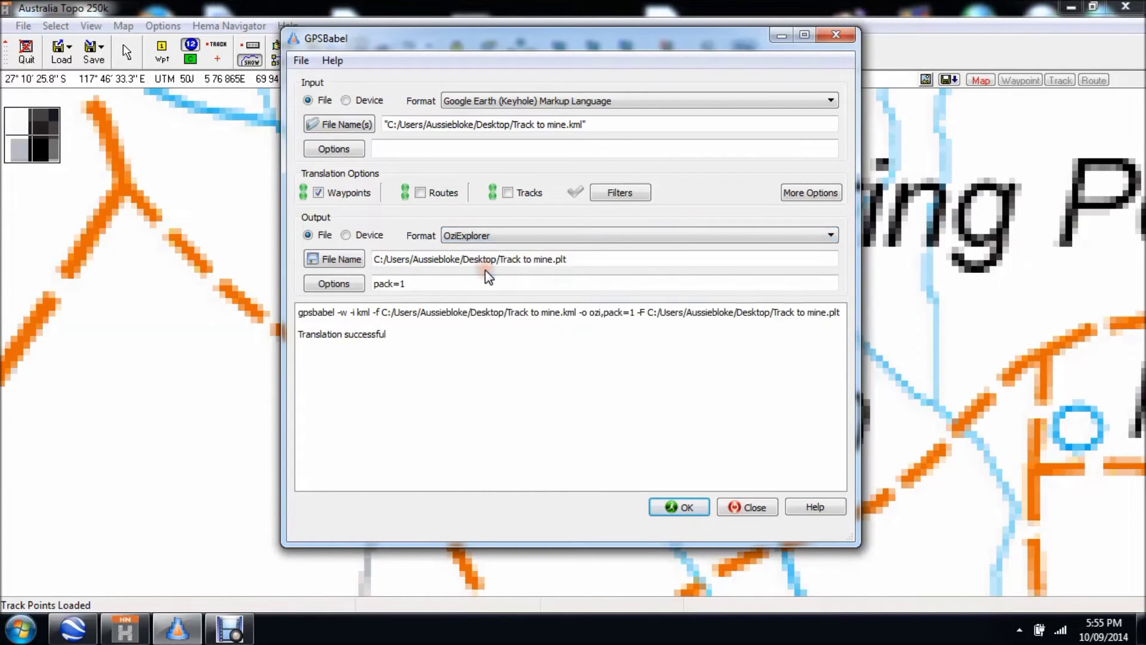
Step: Pick Track to mine.kml on the Desktop as the output file name
click(339, 263)
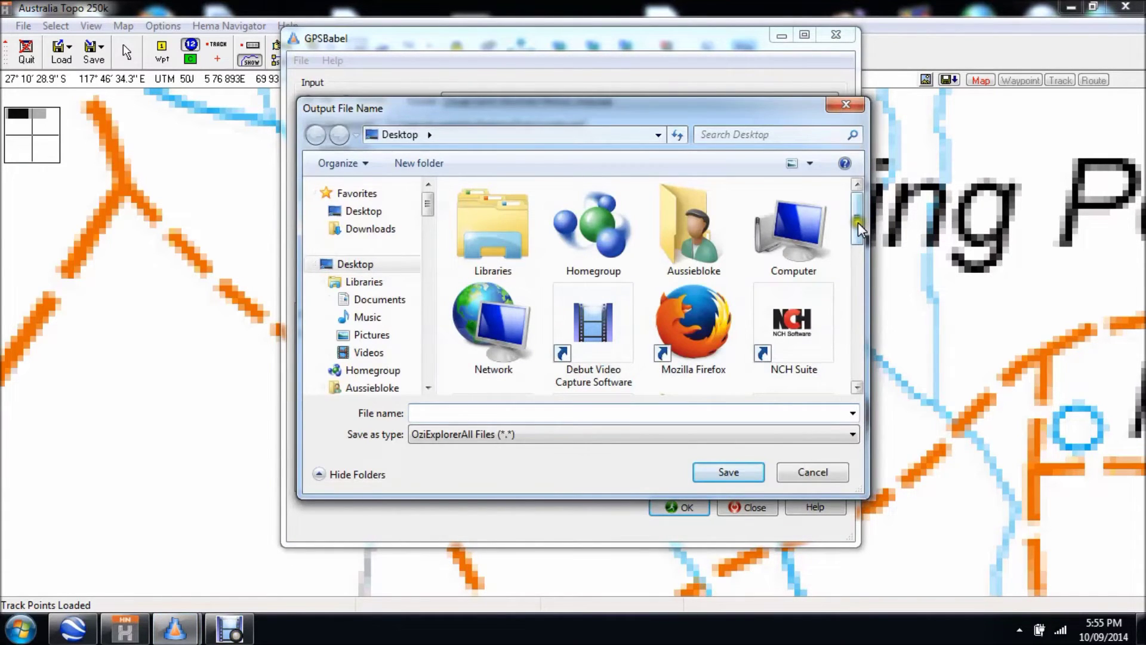
click(858, 222)
click(368, 213)
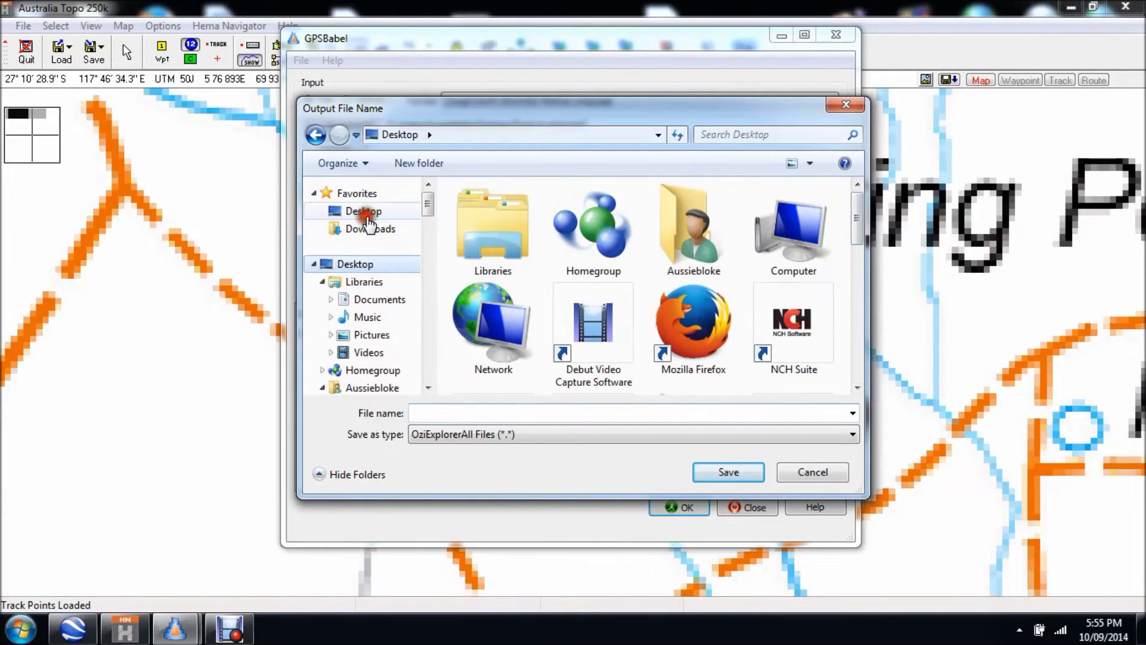
click(858, 223)
drag(857, 221, 866, 348)
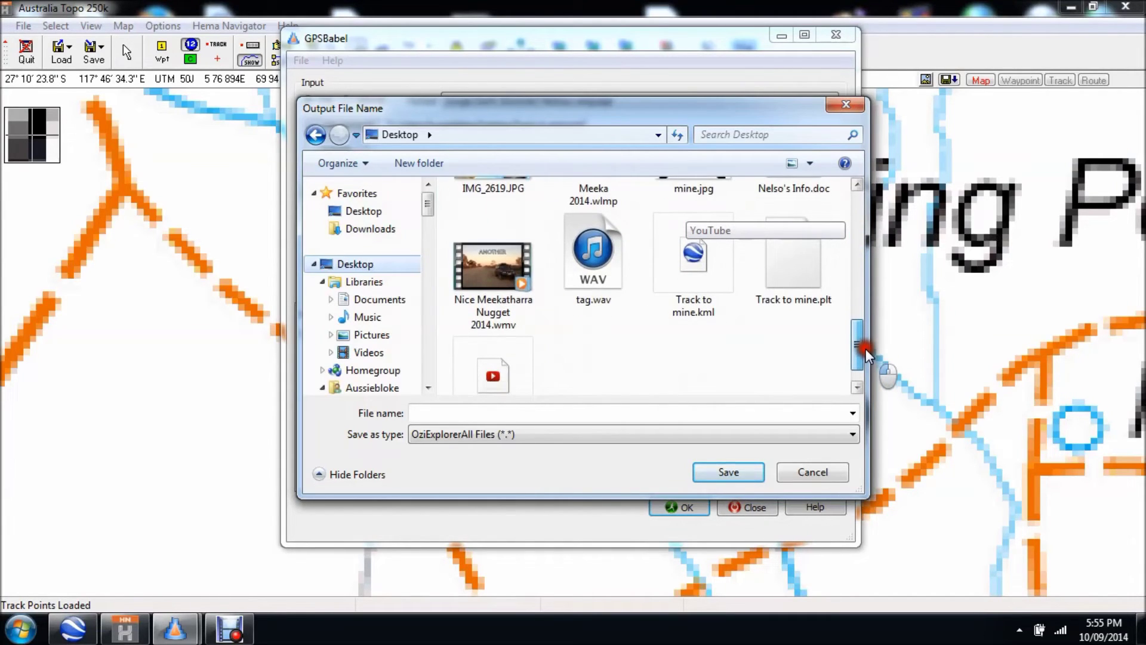
click(693, 270)
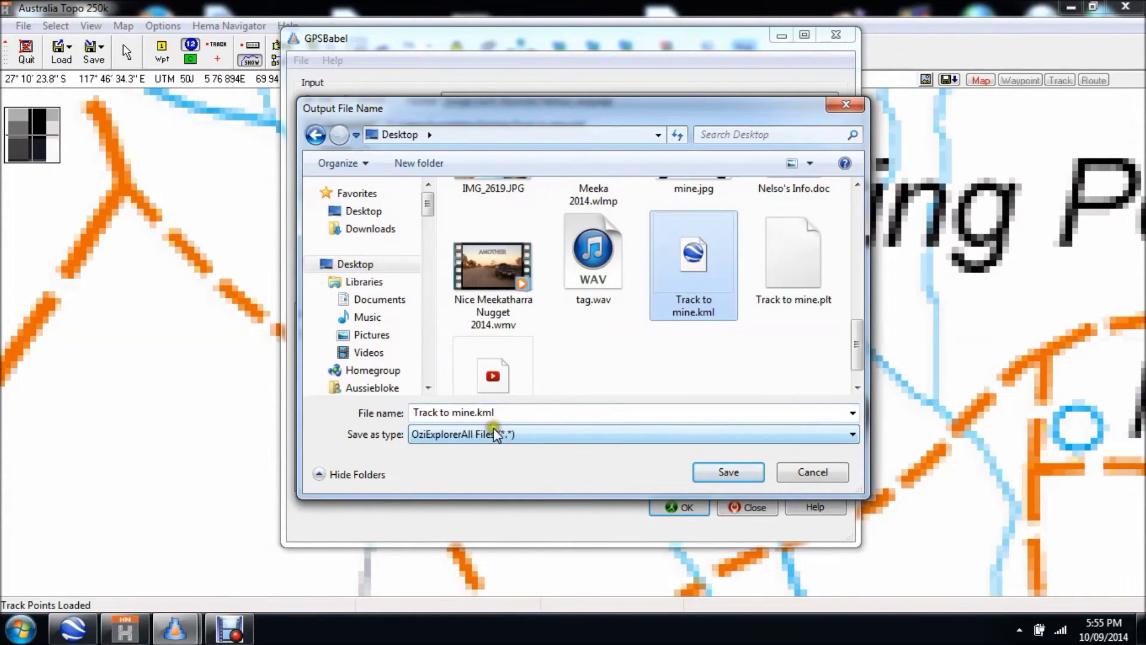
Step: Change the output extension from kml to plt and save as Track to mine.plt
click(508, 412)
click(508, 412)
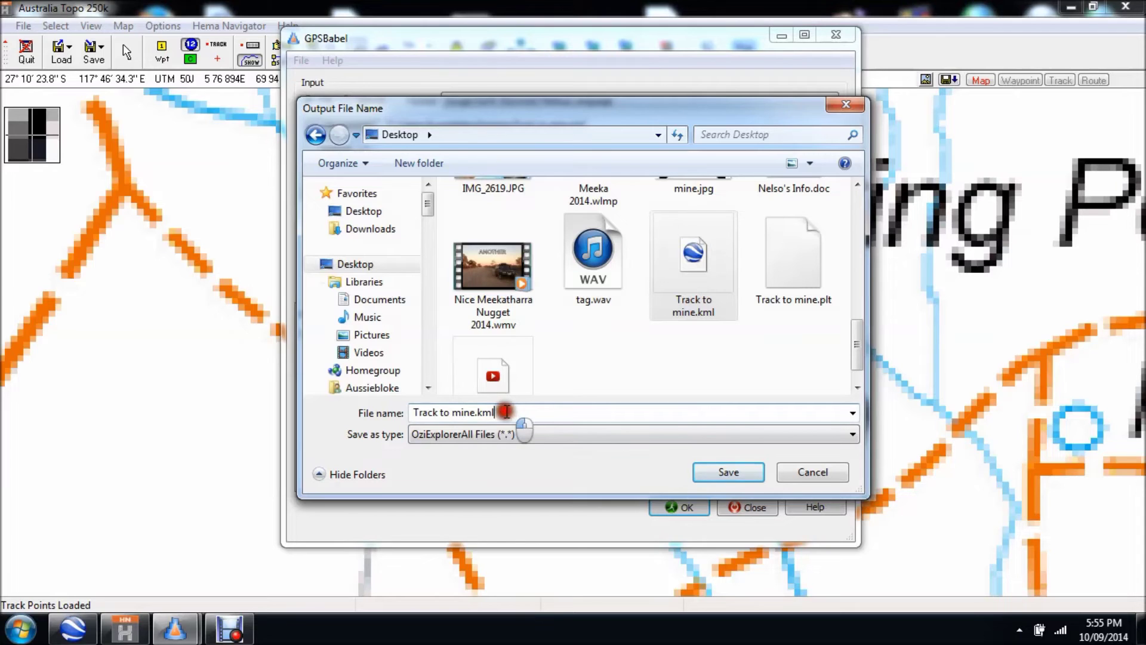
drag(504, 412, 479, 411)
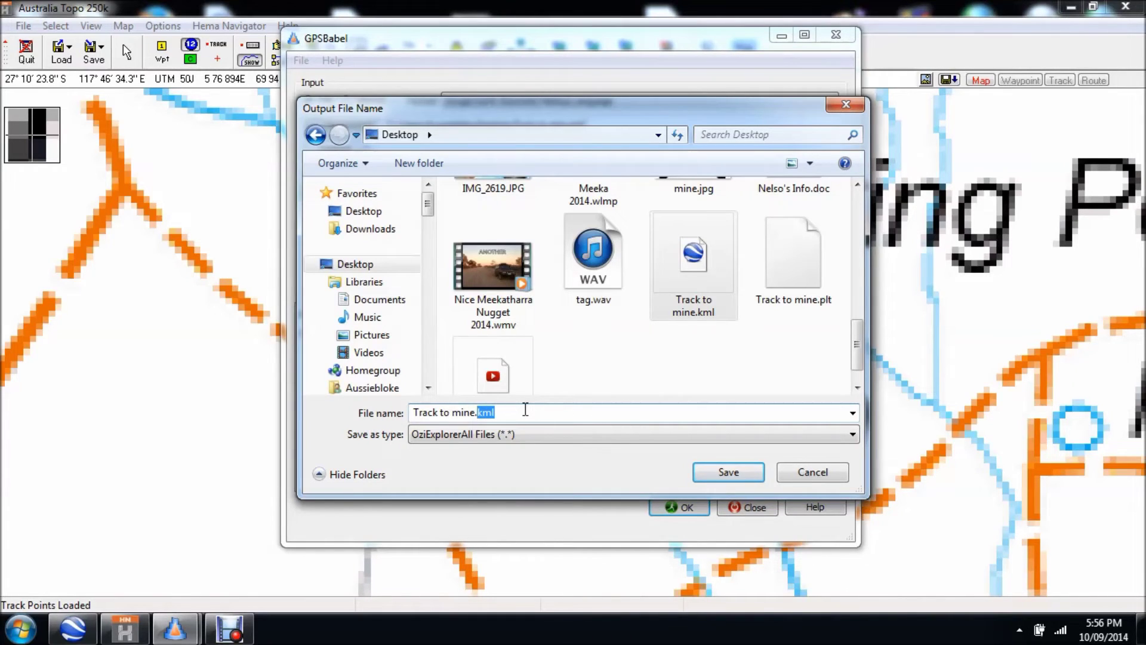
text(plt)
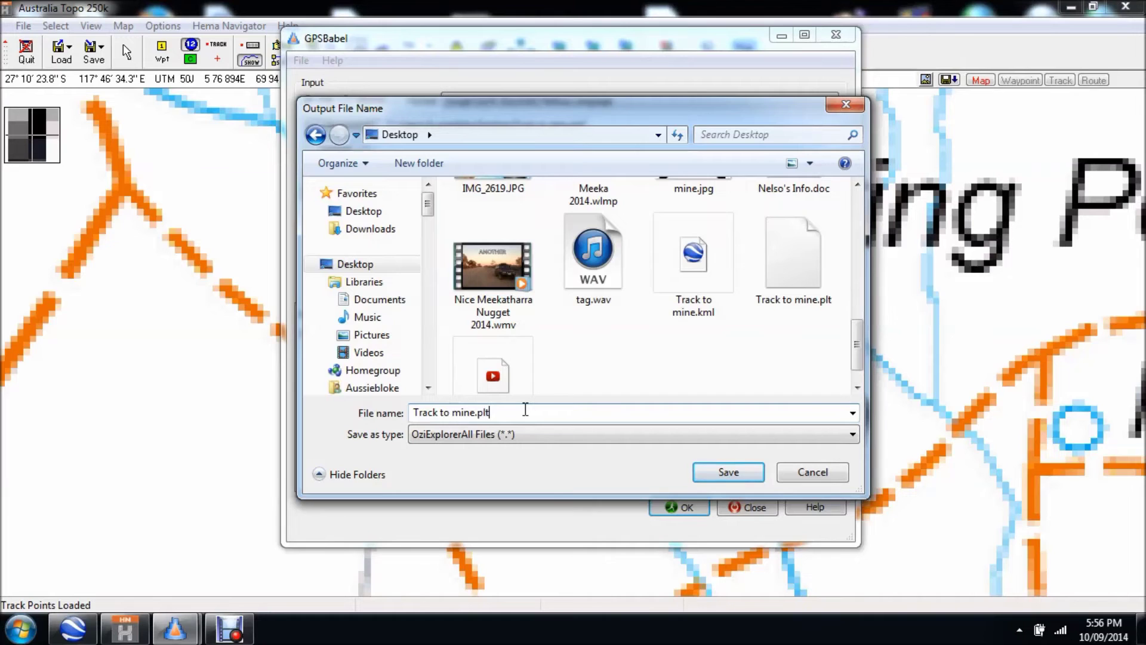
click(728, 471)
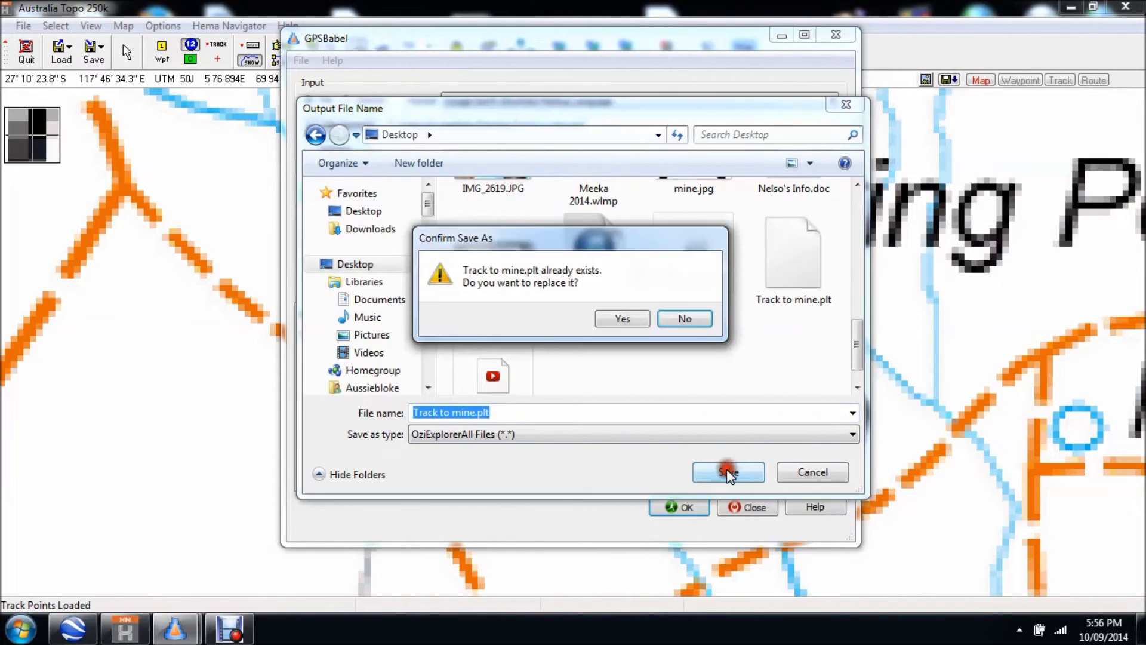
Step: Confirm replacing Track to mine.plt and run the KML-to-OziExplorer translation
click(623, 319)
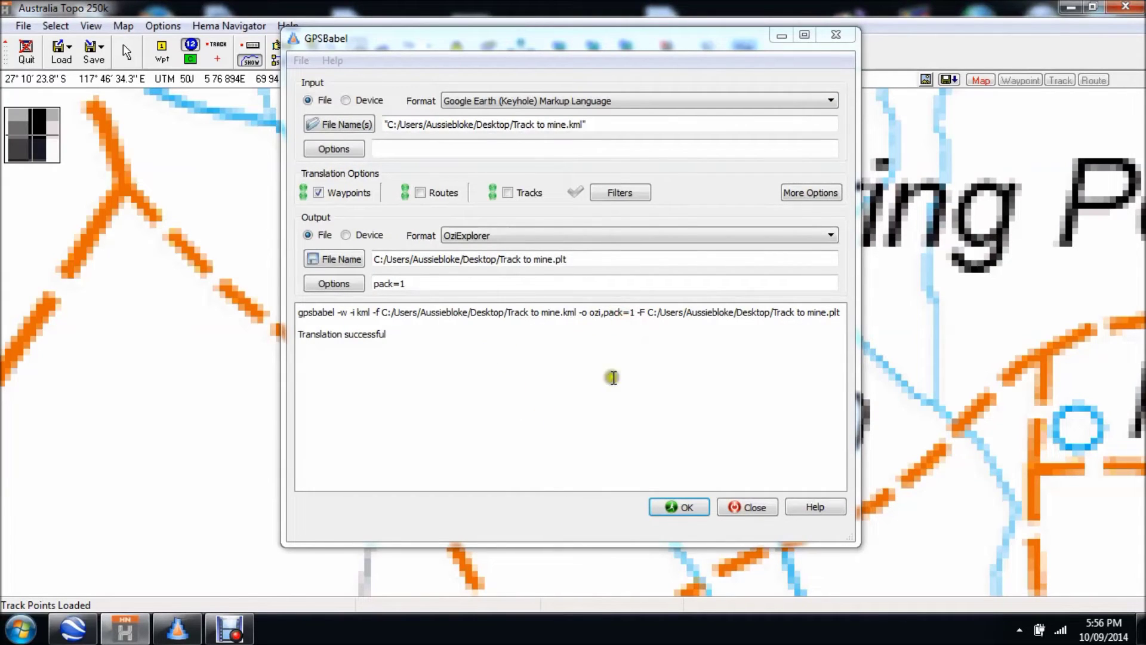
click(668, 508)
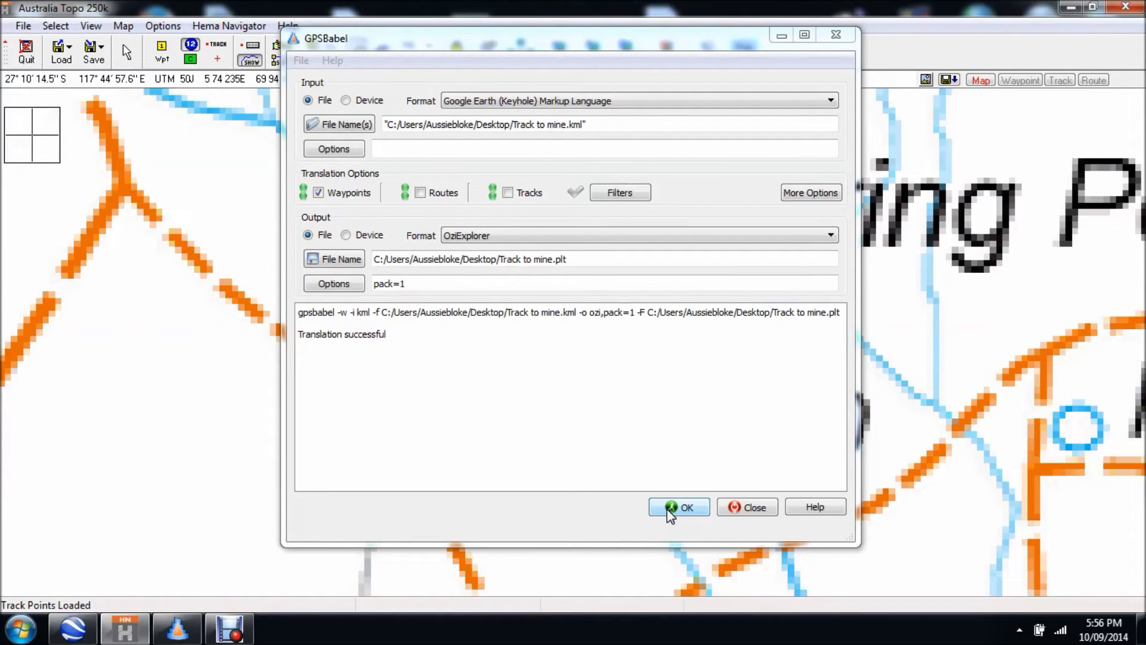
click(668, 509)
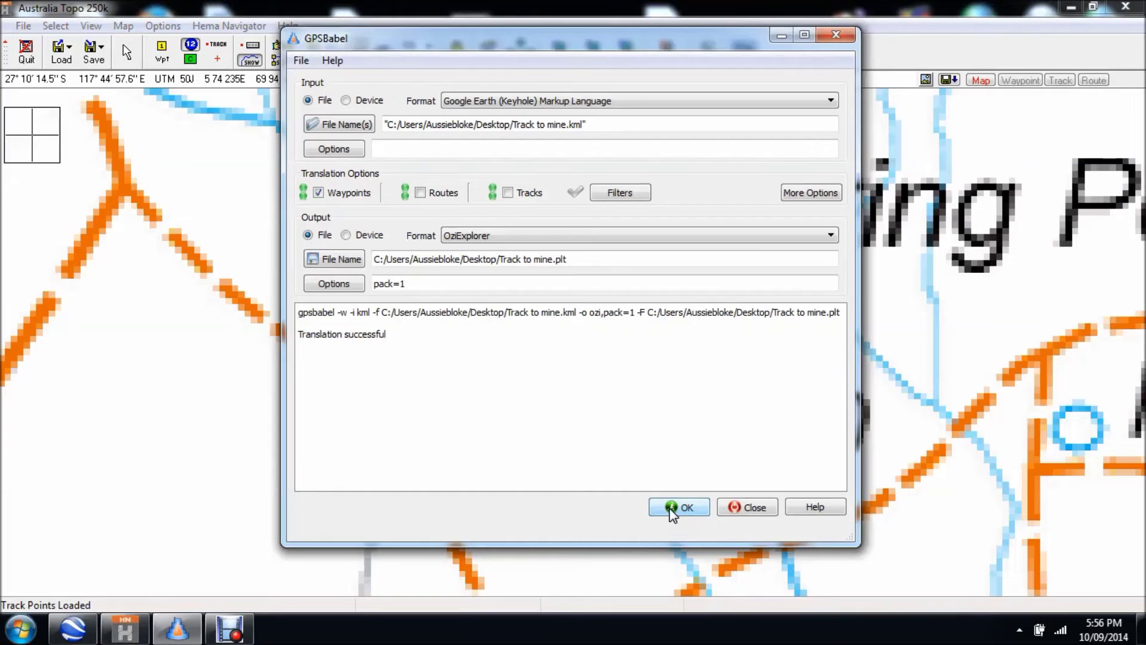
Step: Close GPSBabel, begin a track load in Hema Navigator, then cancel it
click(753, 507)
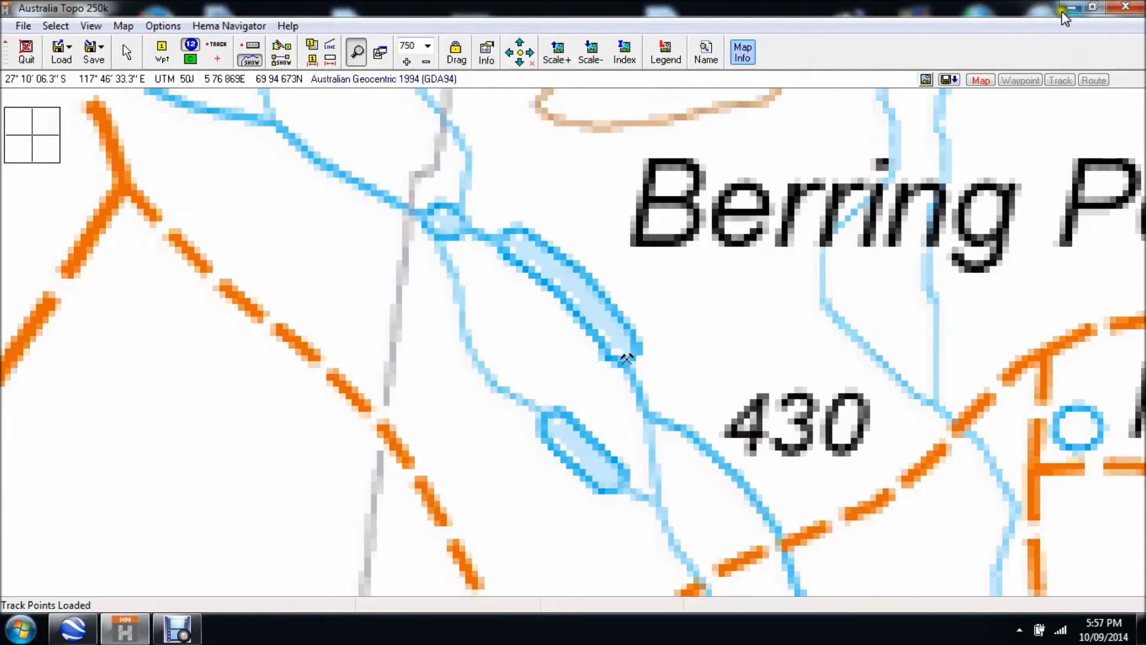
click(62, 52)
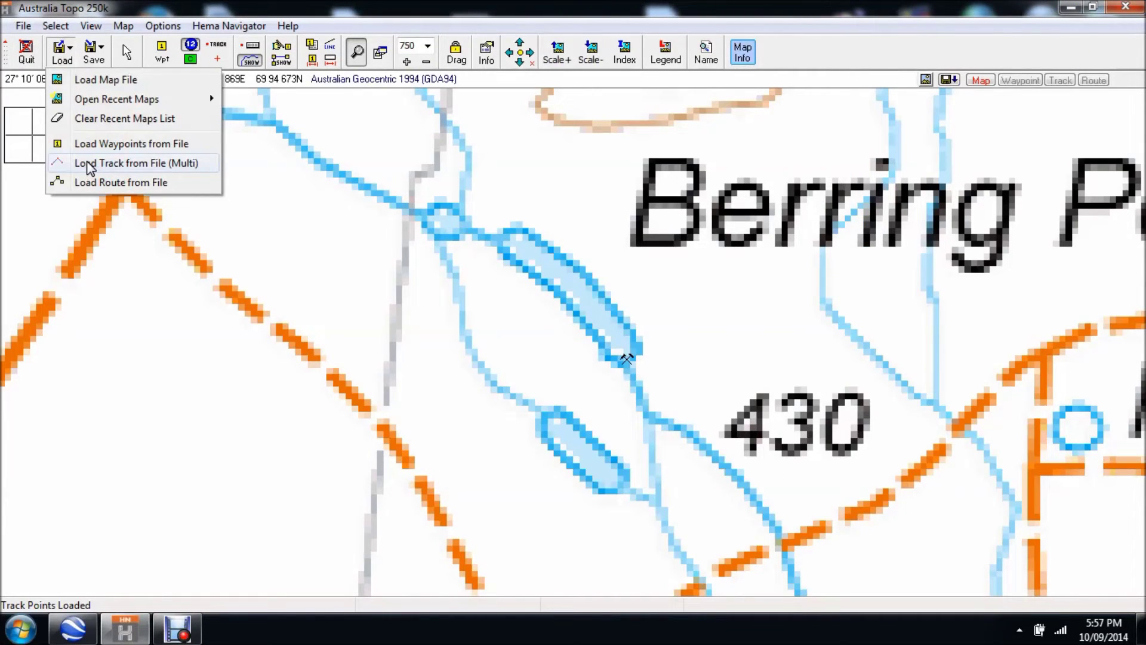
click(90, 165)
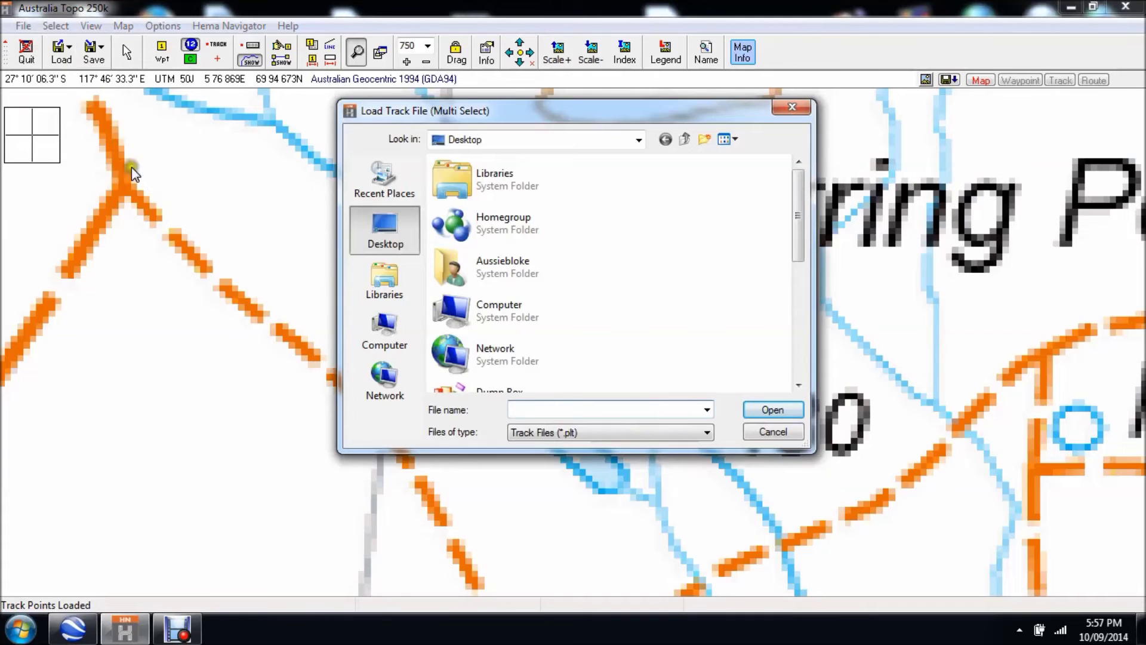
click(798, 206)
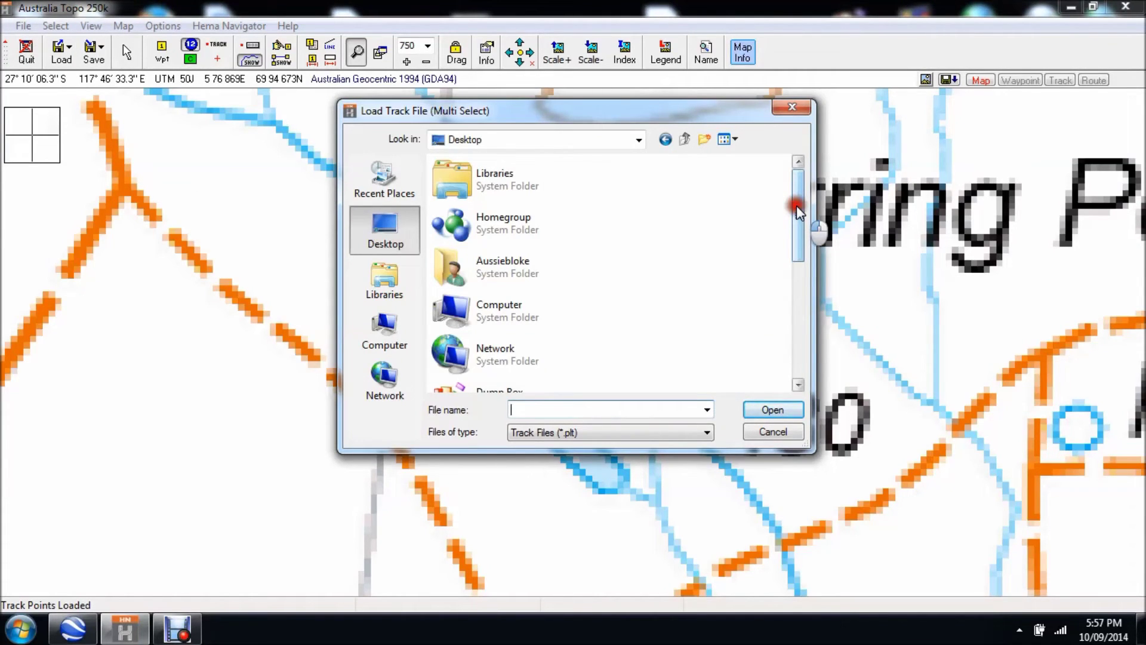
click(770, 432)
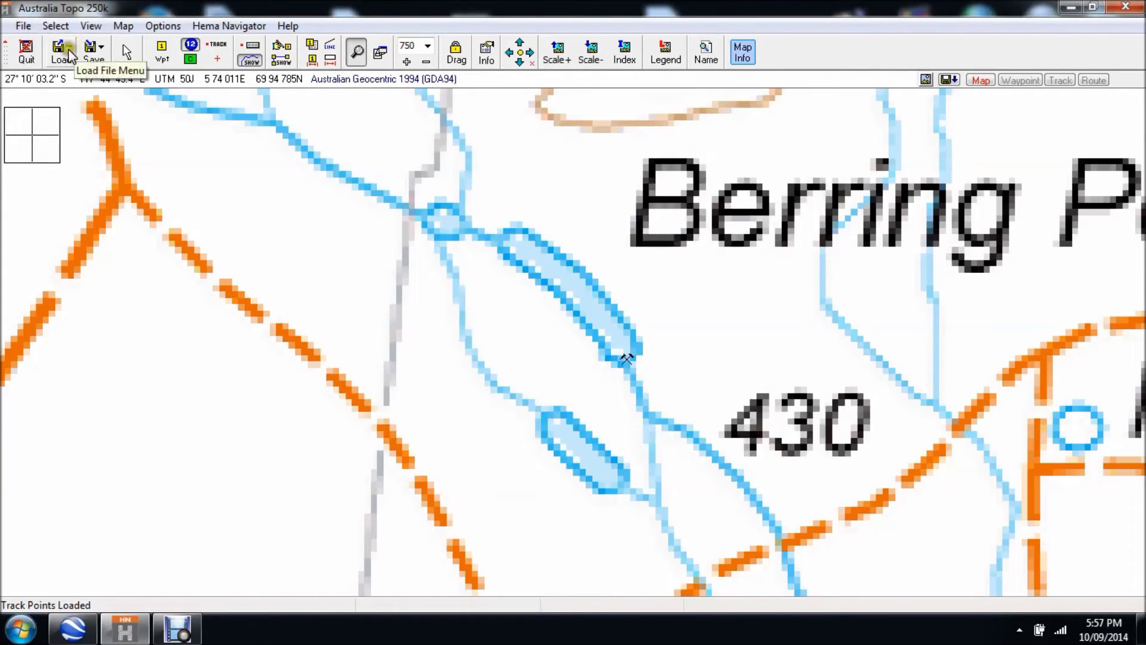
Step: Load Track to mine.plt via Load Track from File (Multi) onto the map
click(71, 55)
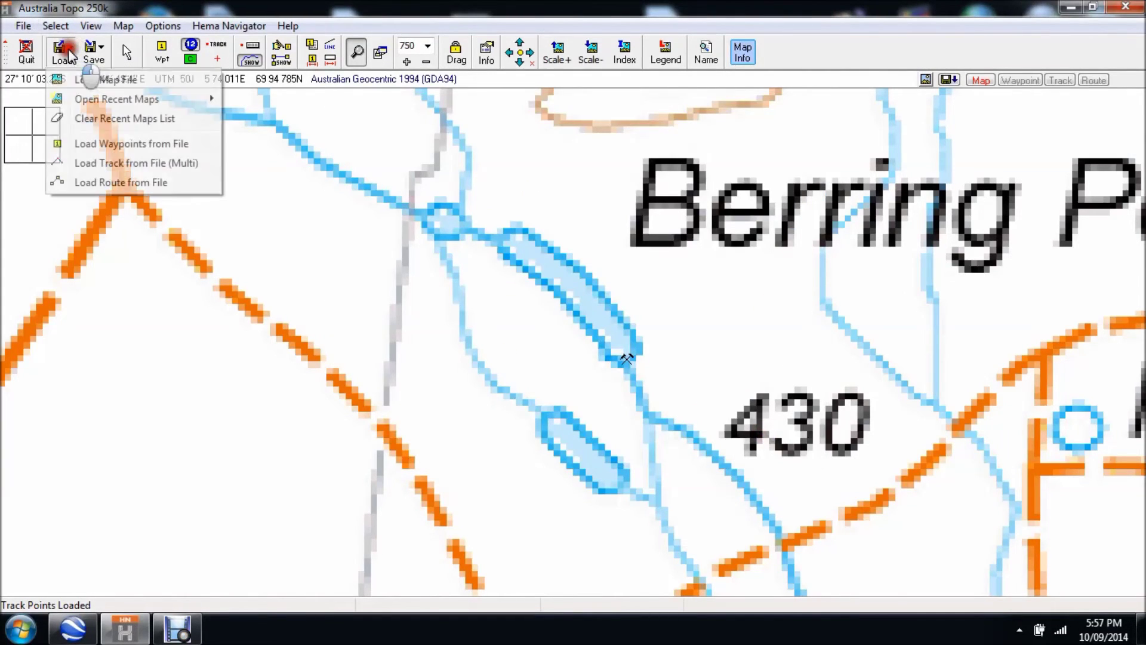
click(95, 166)
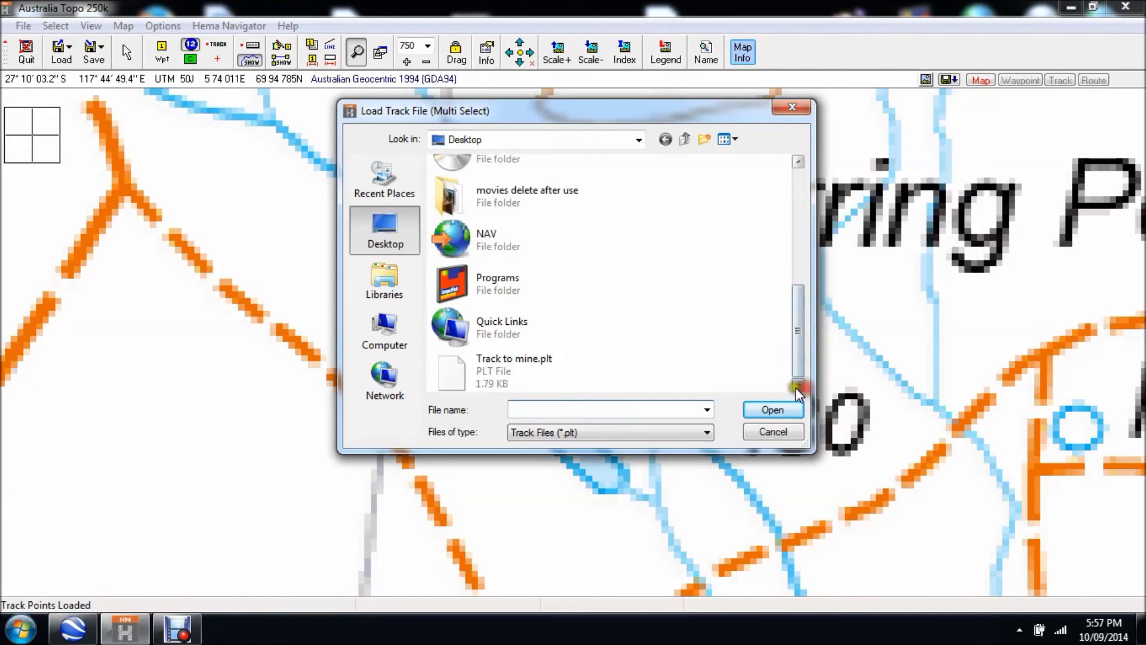
click(453, 375)
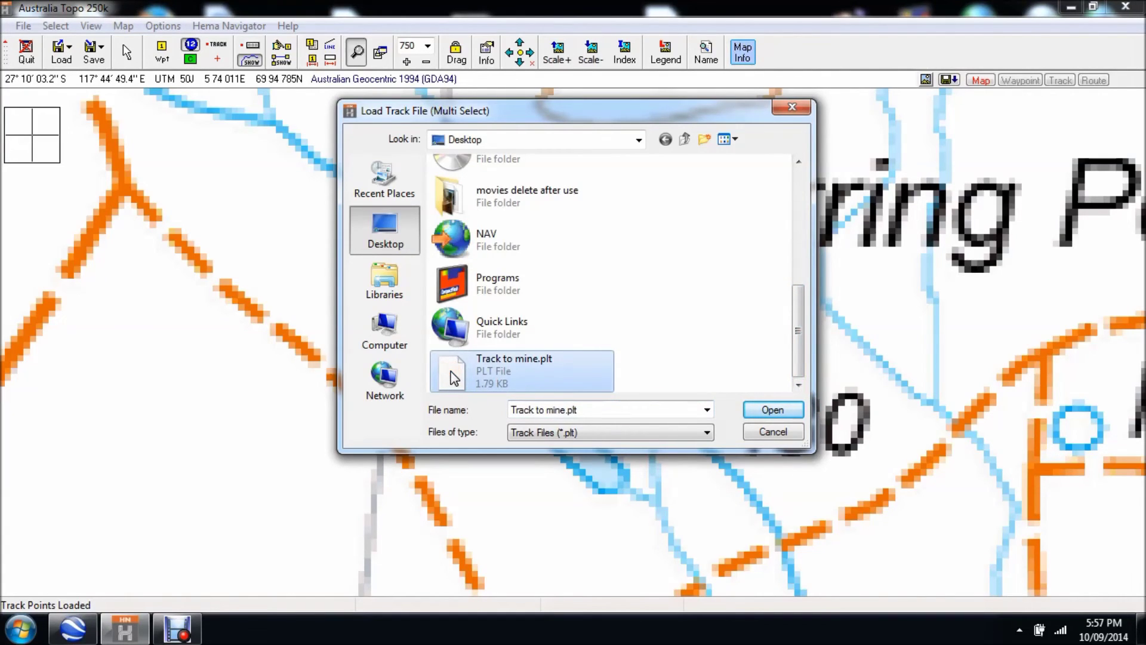
click(772, 410)
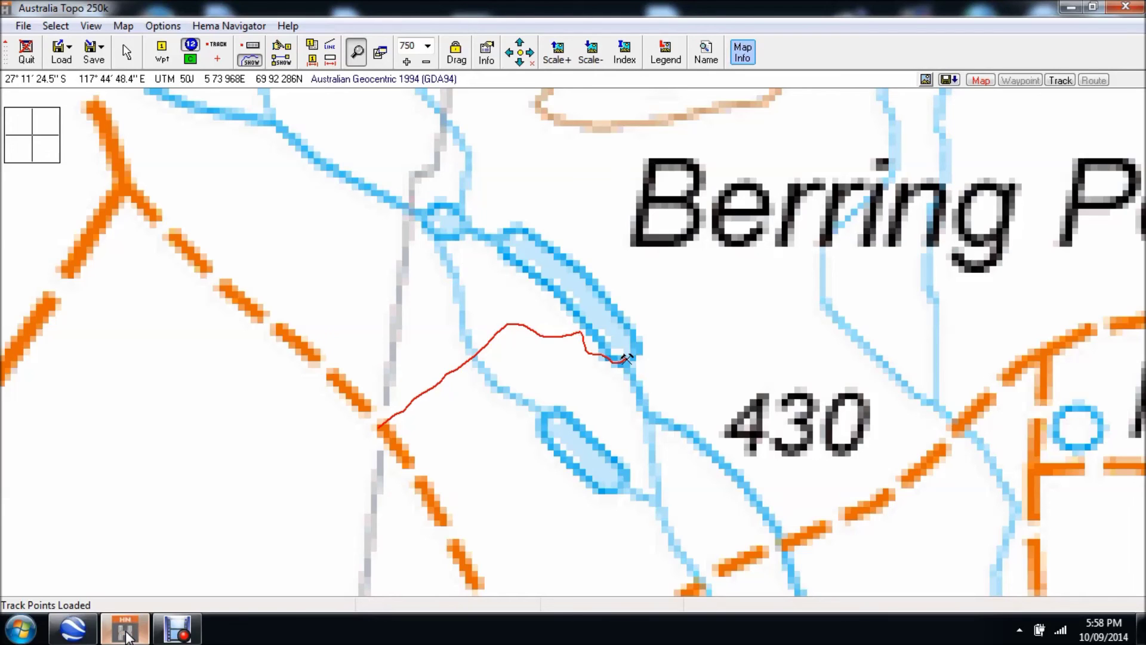
click(86, 634)
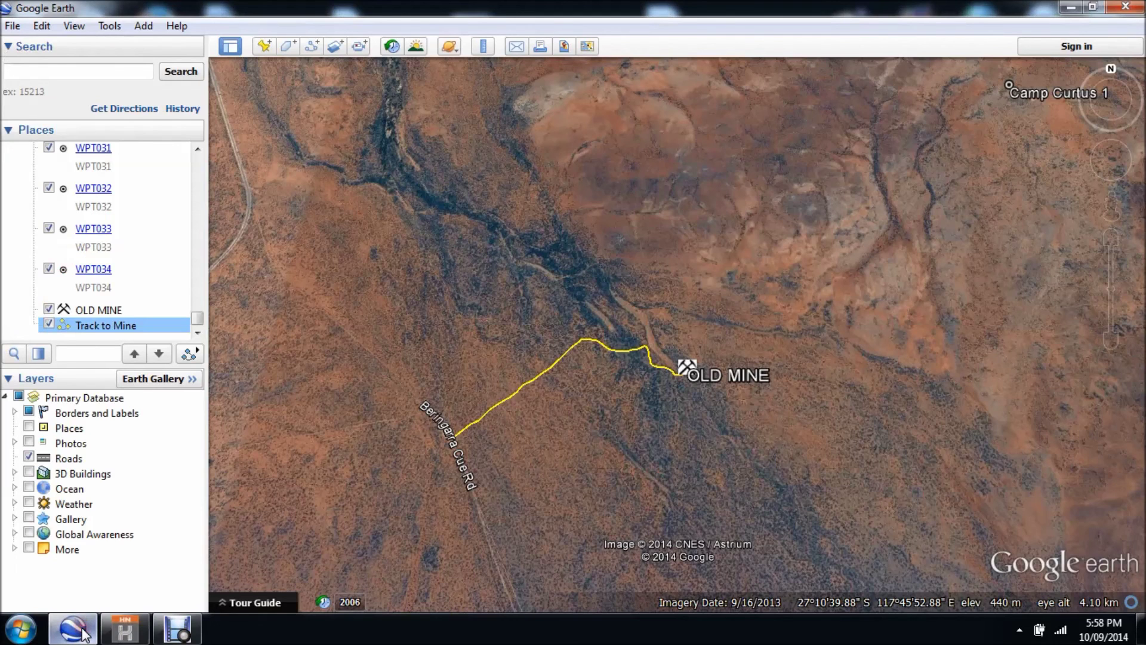
click(113, 624)
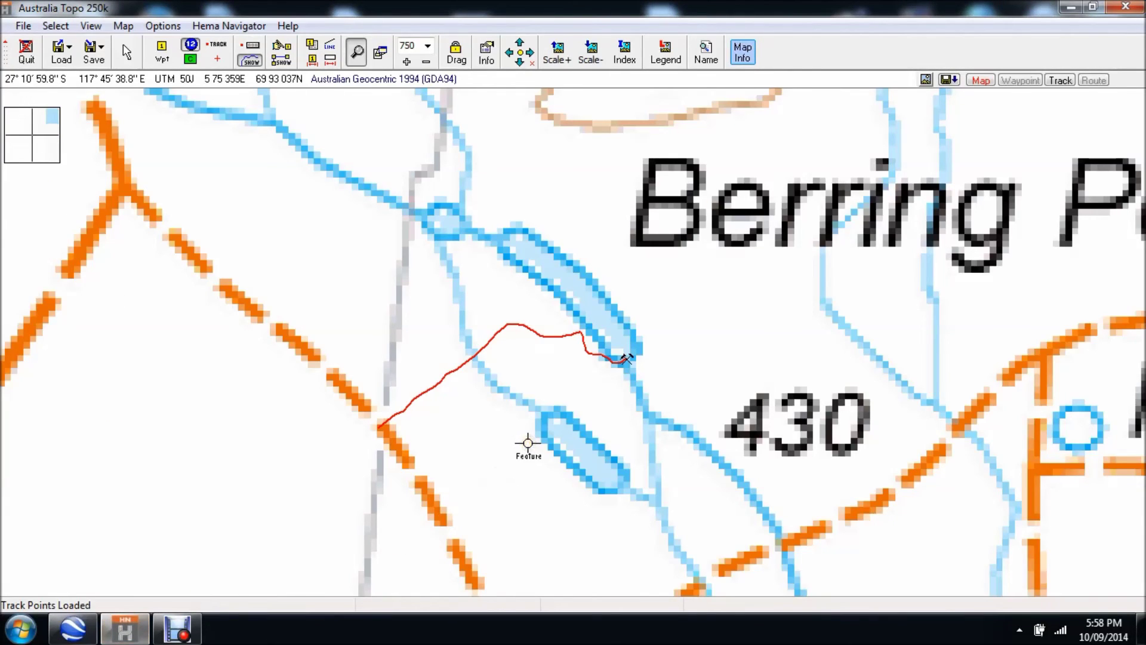